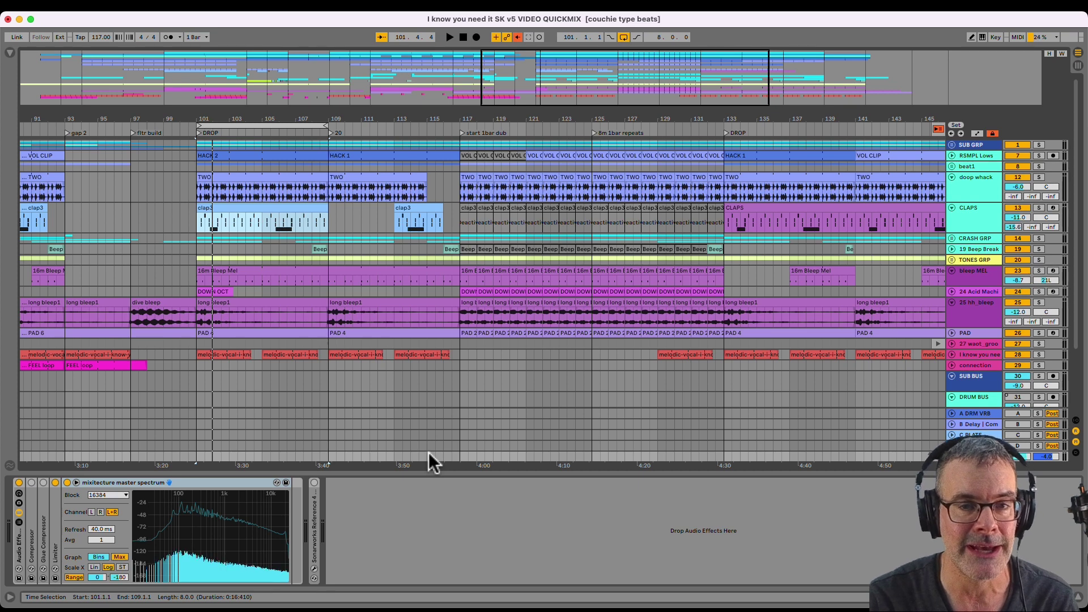
# Start playback of the DROP loop, switch to Session View and activate the INSTR BUS track
pyautogui.press('space')
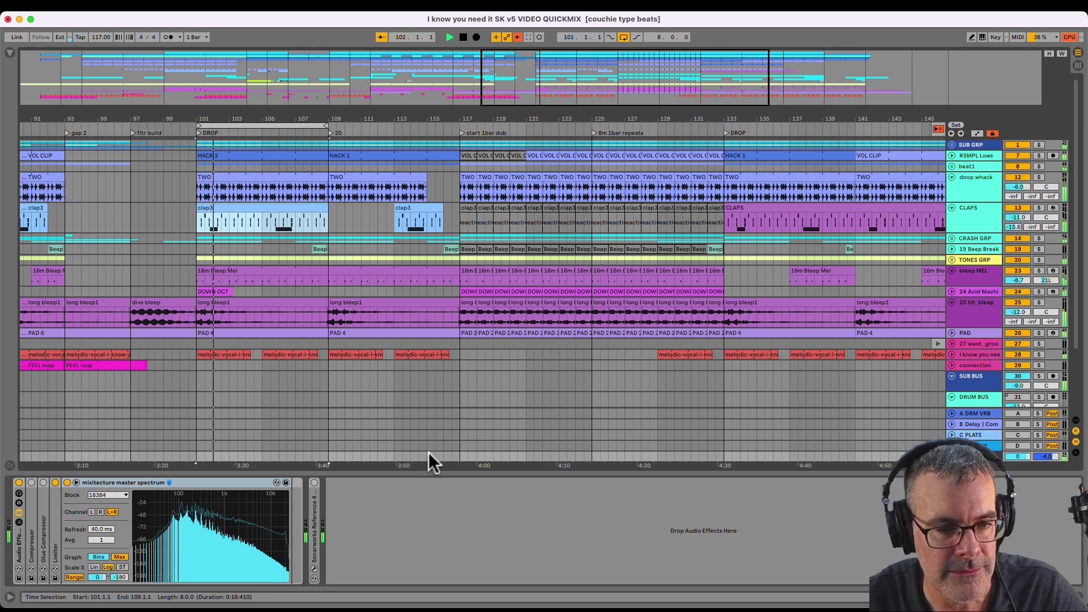
pyautogui.press('Tab')
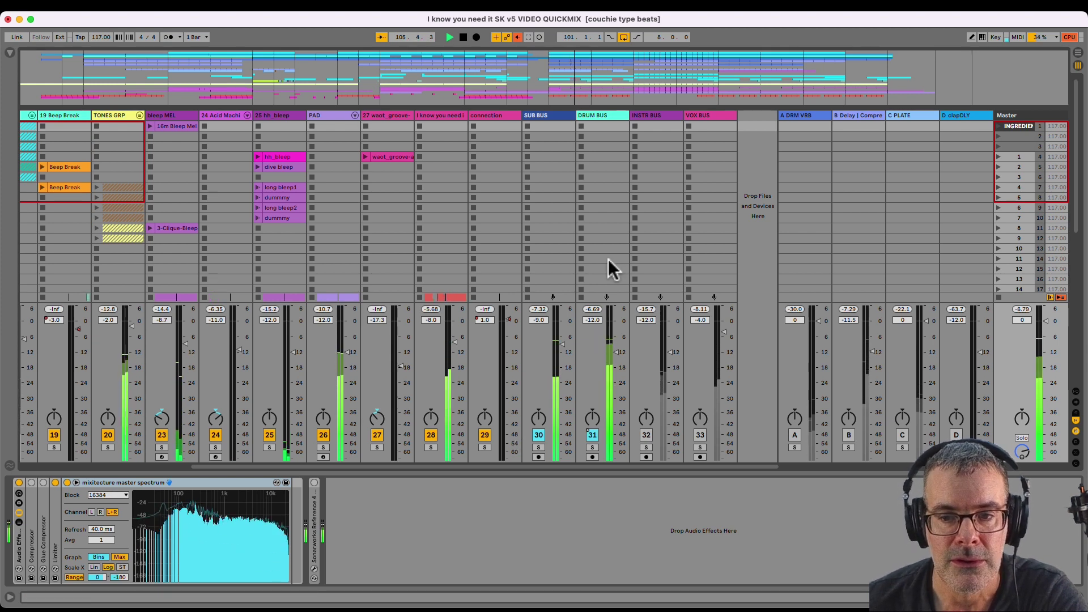
pyautogui.click(650, 439)
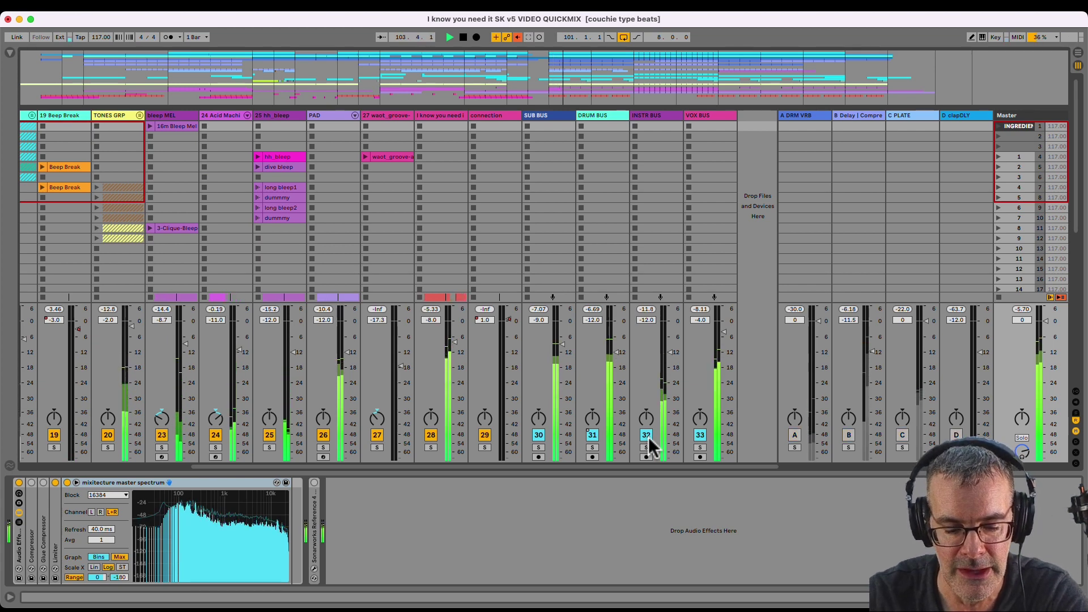
# Display the key-mapping assignments on the four bus track activators and leave key-mapping mode
pyautogui.press('super+k')
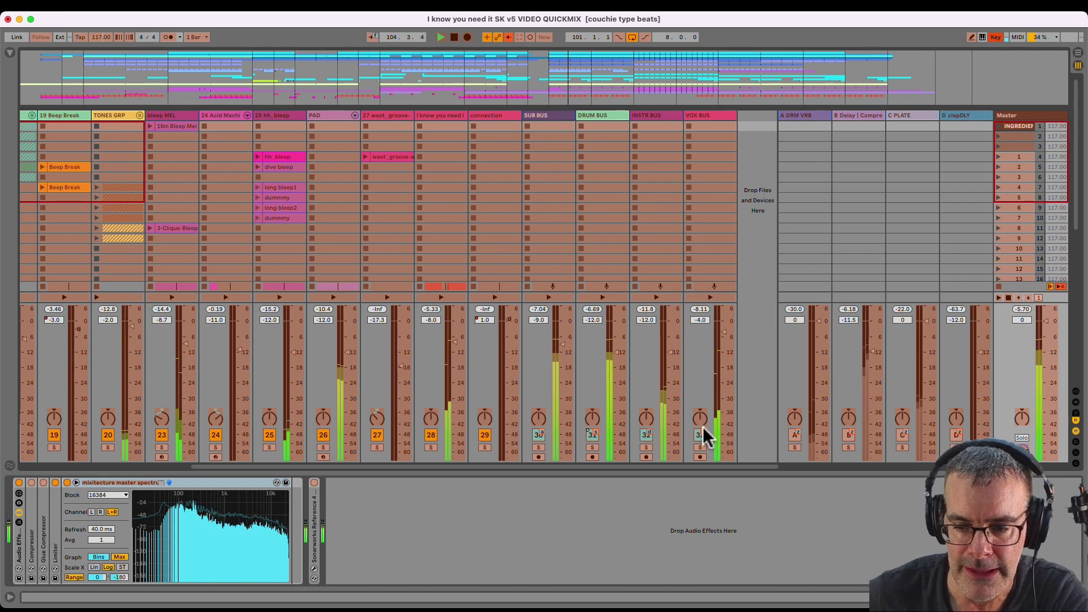
pyautogui.press('super+k')
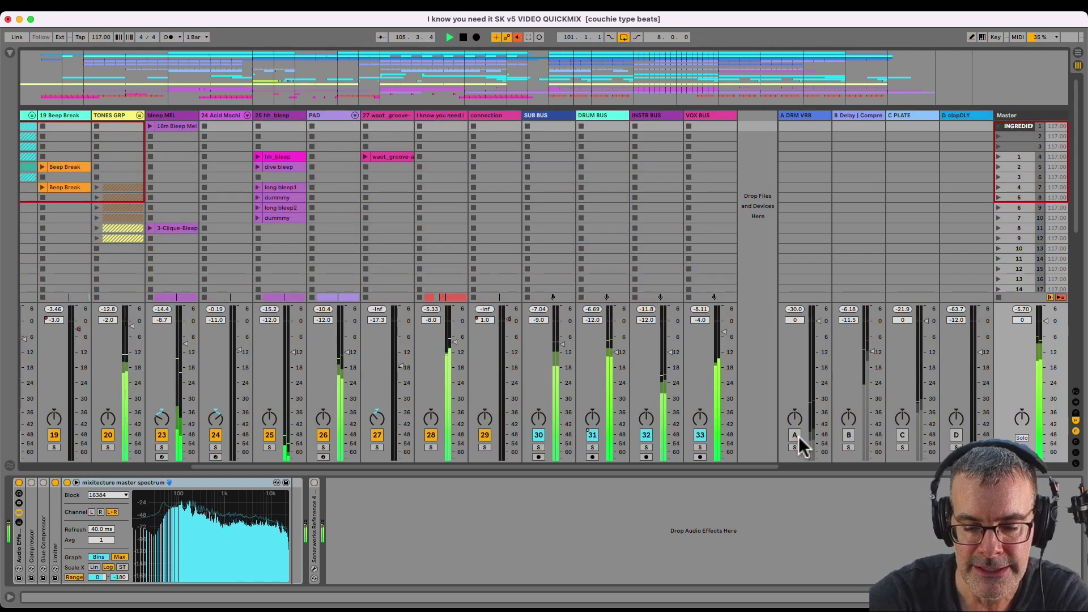
pyautogui.keyDown('super'); pyautogui.click(796, 436); pyautogui.keyUp('super')
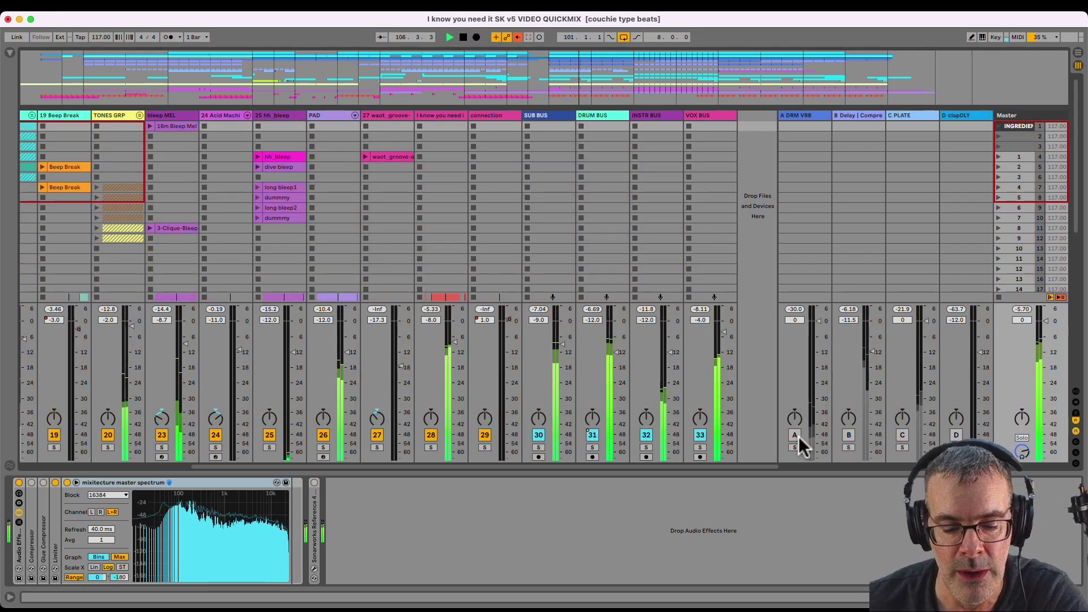
# Deactivate the four bus tracks, audition SUB BUS alone and deactivate it again
pyautogui.press('0')
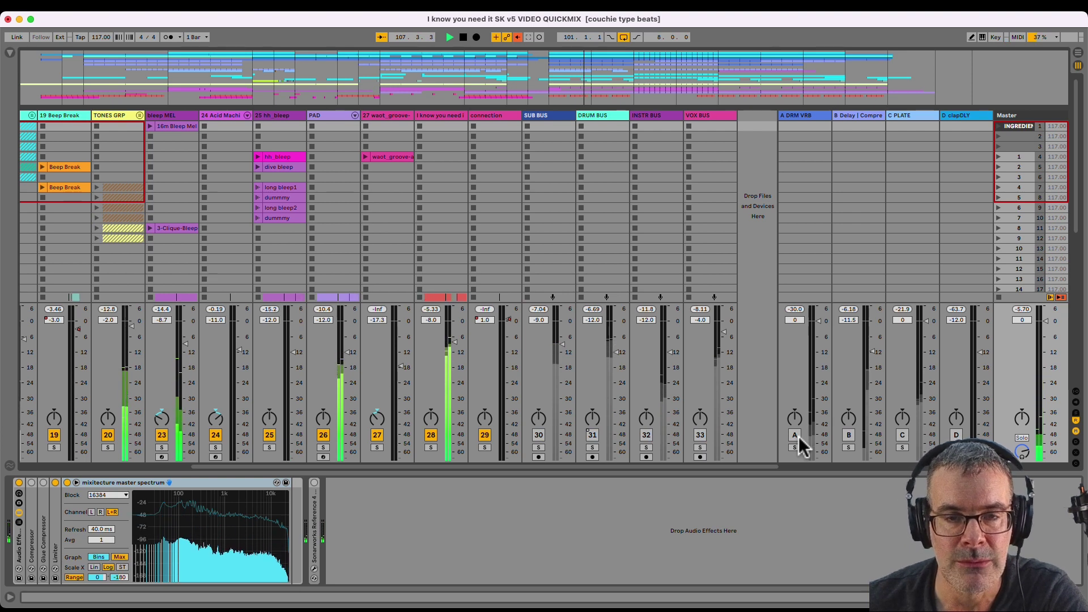
pyautogui.press('1')
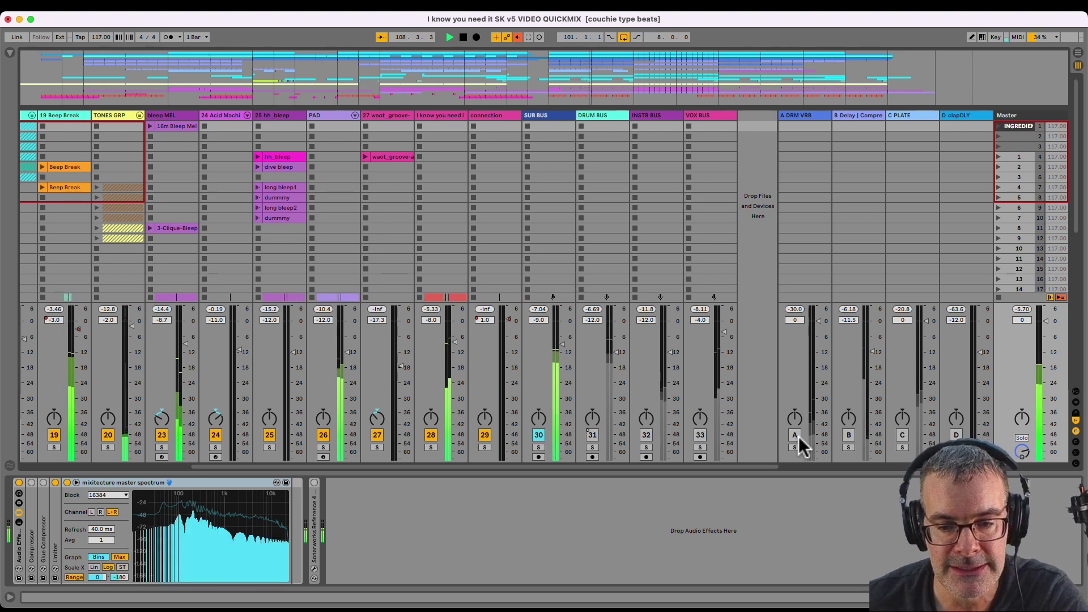
pyautogui.press('1')
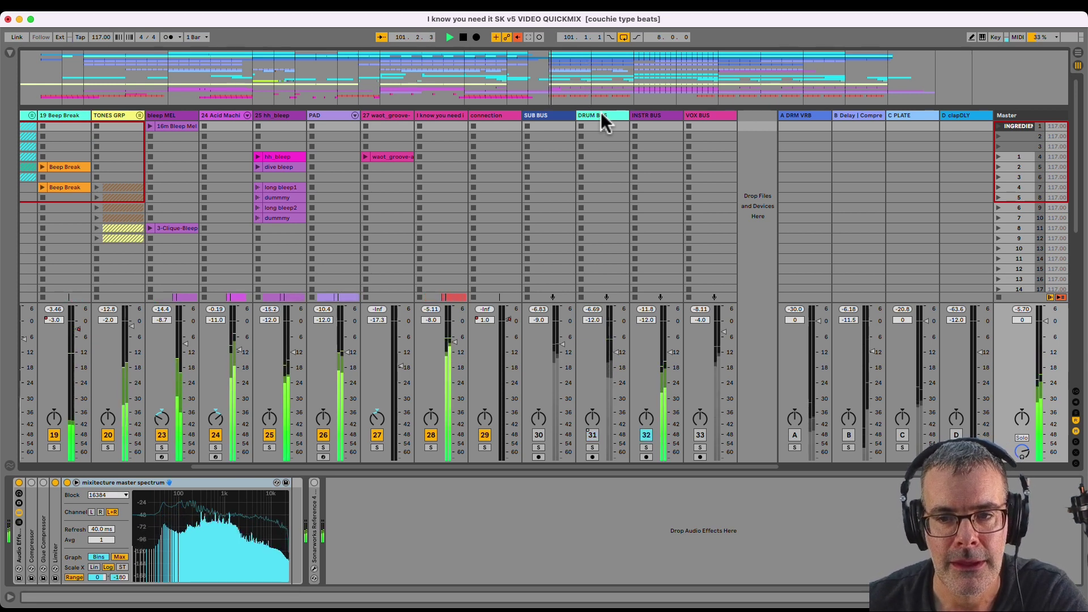
# Inspect the INSTR BUS device chain and look over the tracks in Arrangement View before returning to Session View
pyautogui.click(634, 119)
pyautogui.click(647, 114)
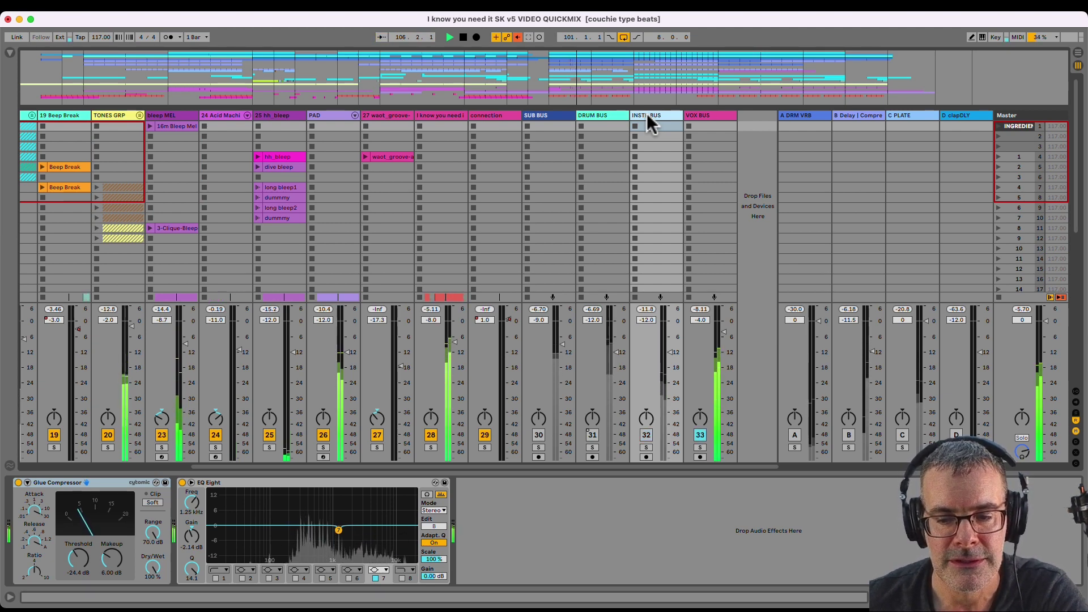
pyautogui.press('Tab')
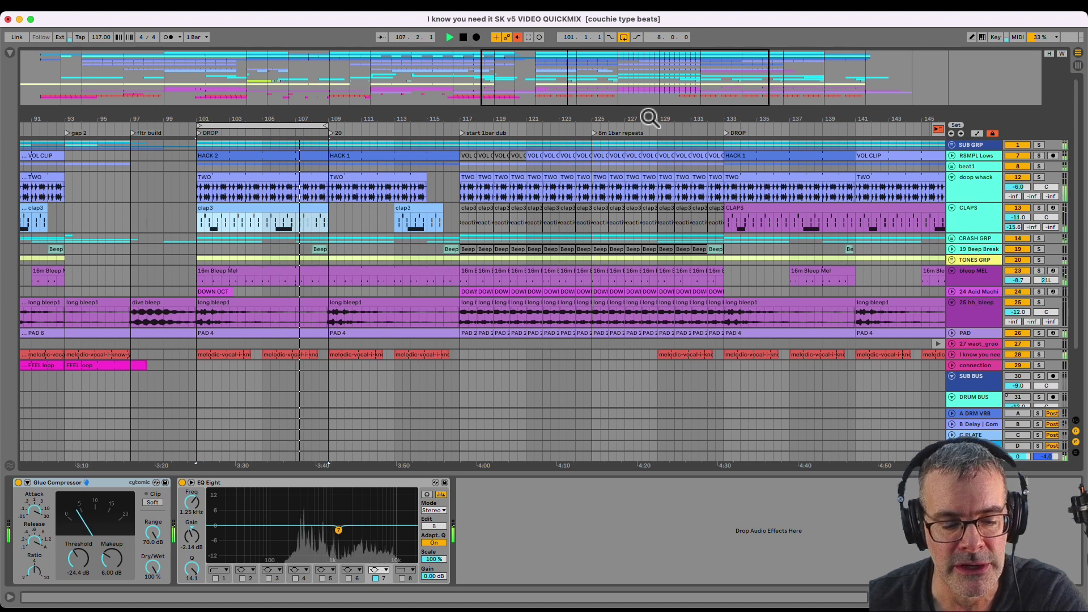
pyautogui.press('Tab')
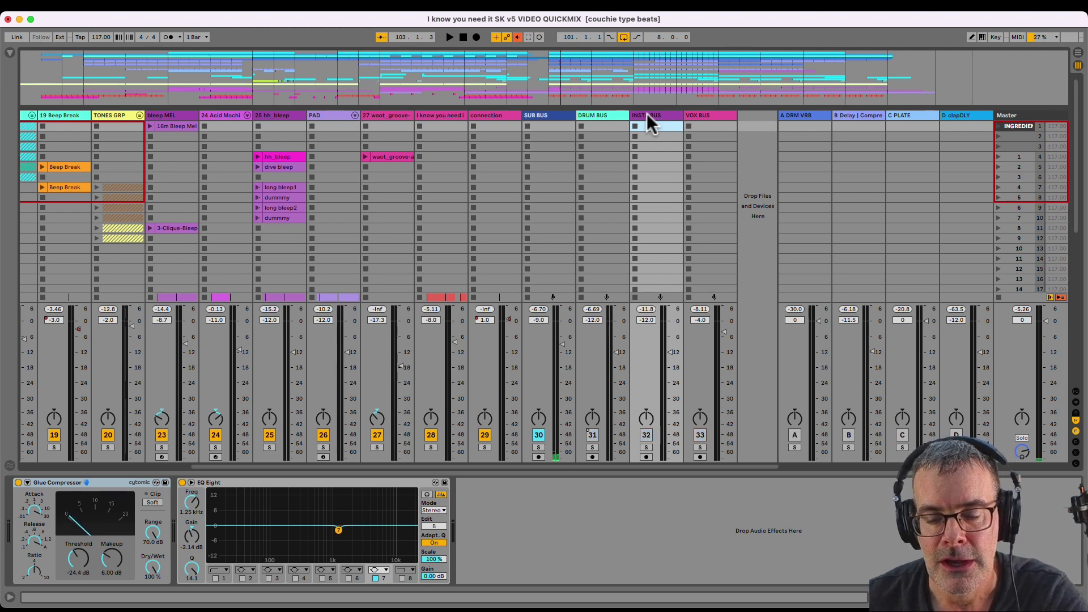
# Show the mixer's input/output routing section and check the audio input choices of SUB BUS
pyautogui.press('super+alt+i')
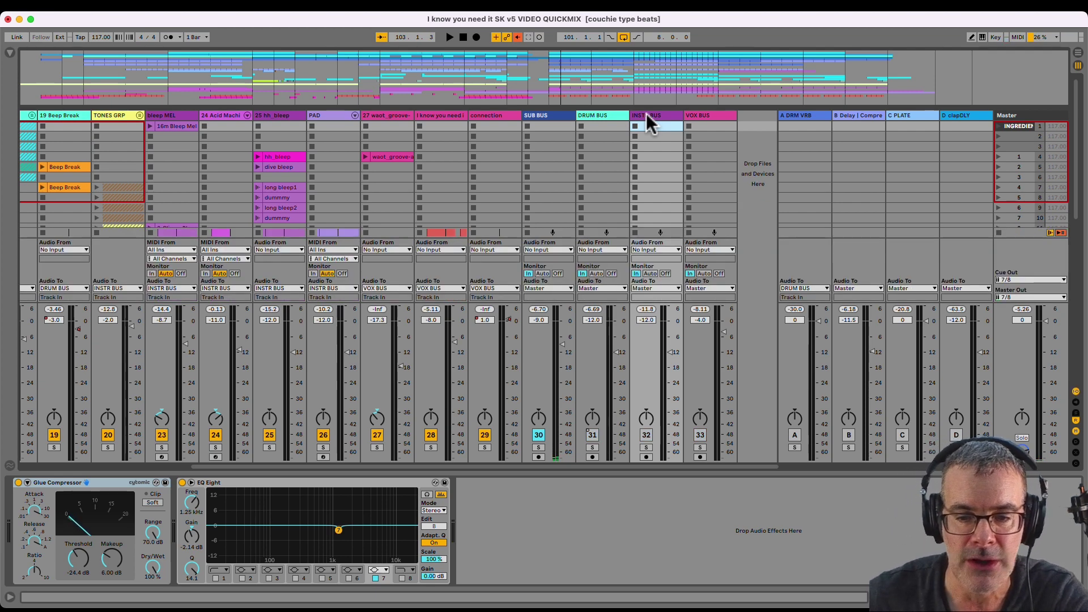
pyautogui.click(560, 115)
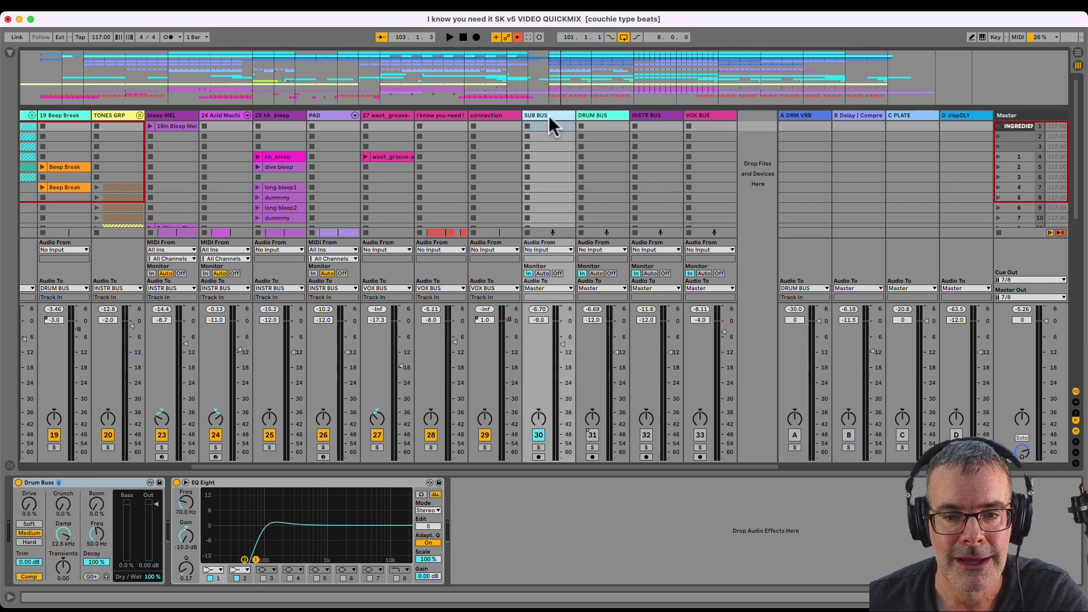
pyautogui.click(553, 252)
pyautogui.click(545, 253)
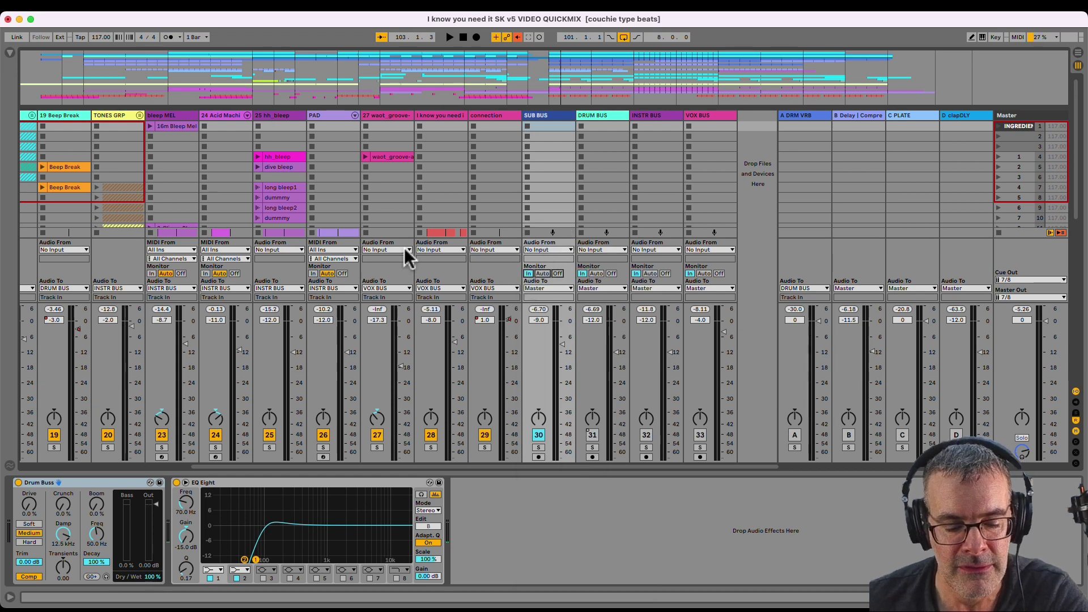
# Resume playback and compare the SUB GRP channel with the SUB BUS it feeds
pyautogui.hscroll(-6, 408, 257)
pyautogui.click(68, 116)
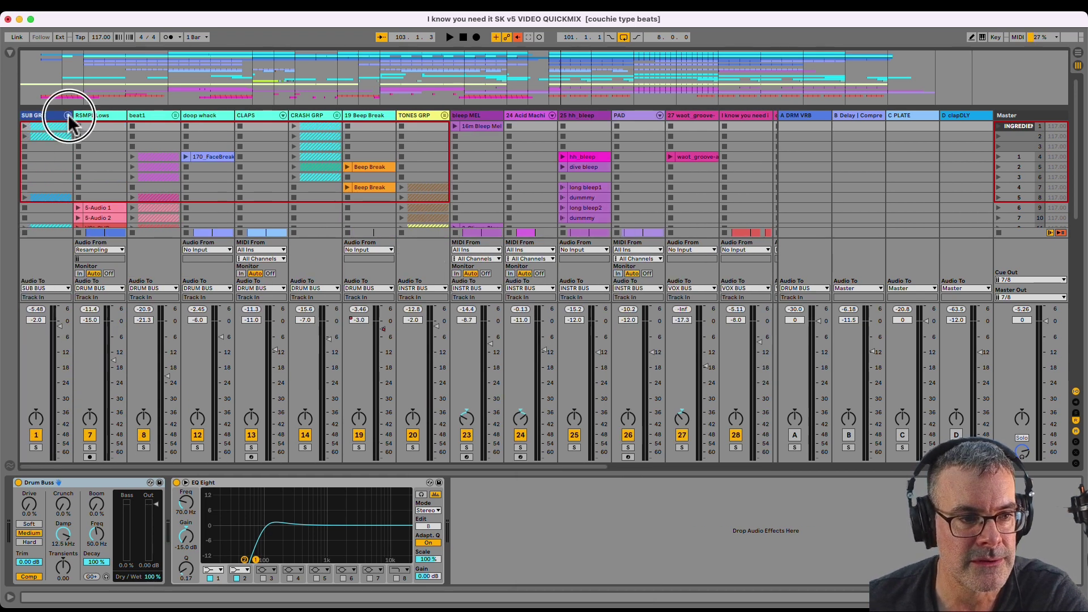
pyautogui.press('space')
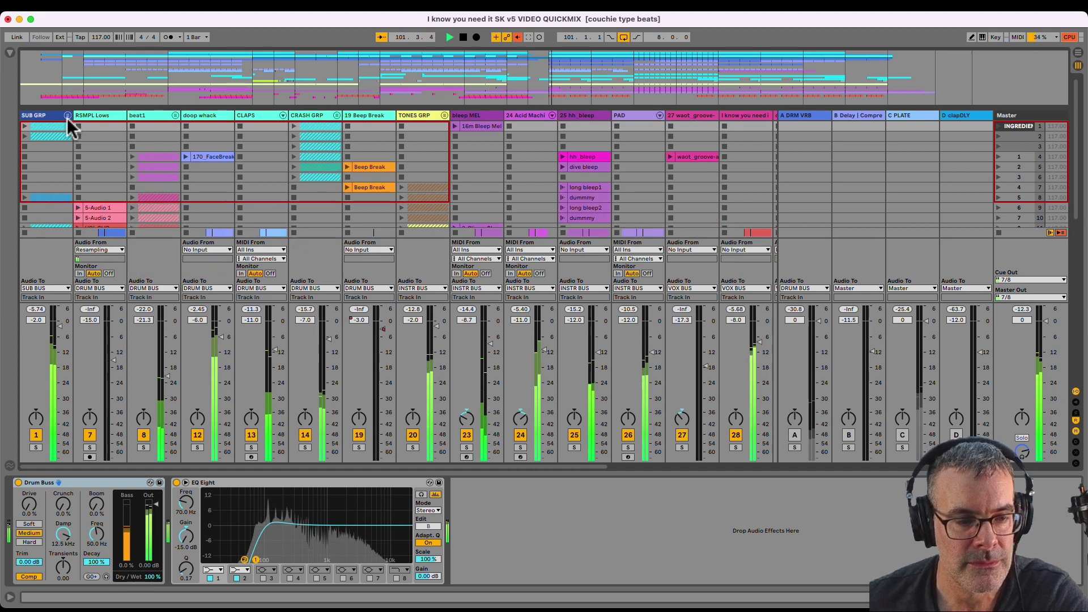
pyautogui.click(67, 118)
pyautogui.hscroll(10, 340, 130)
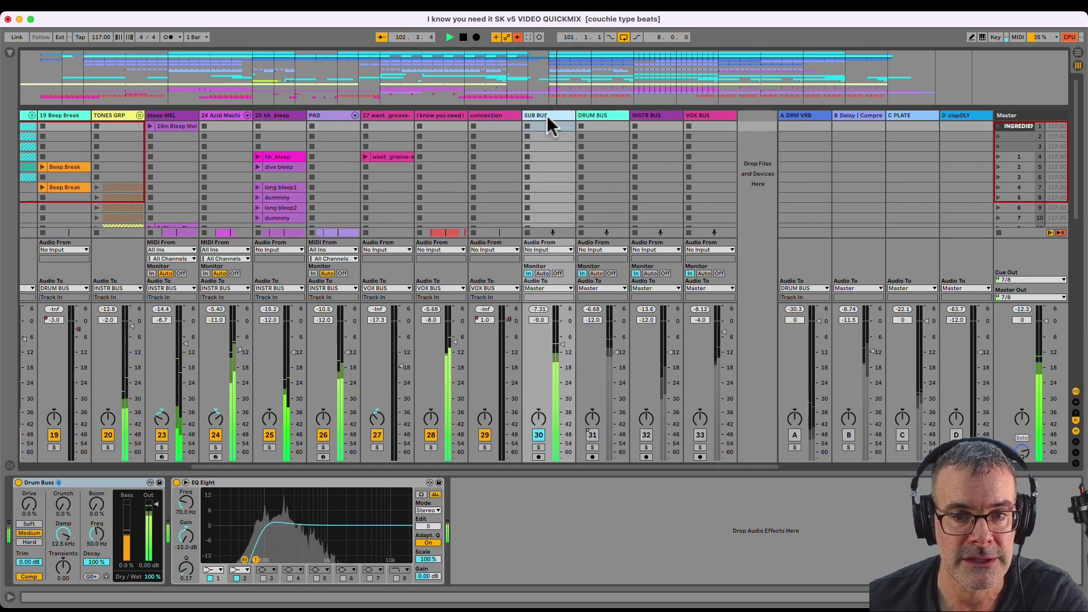
pyautogui.click(550, 136)
pyautogui.hscroll(-10, 550, 127)
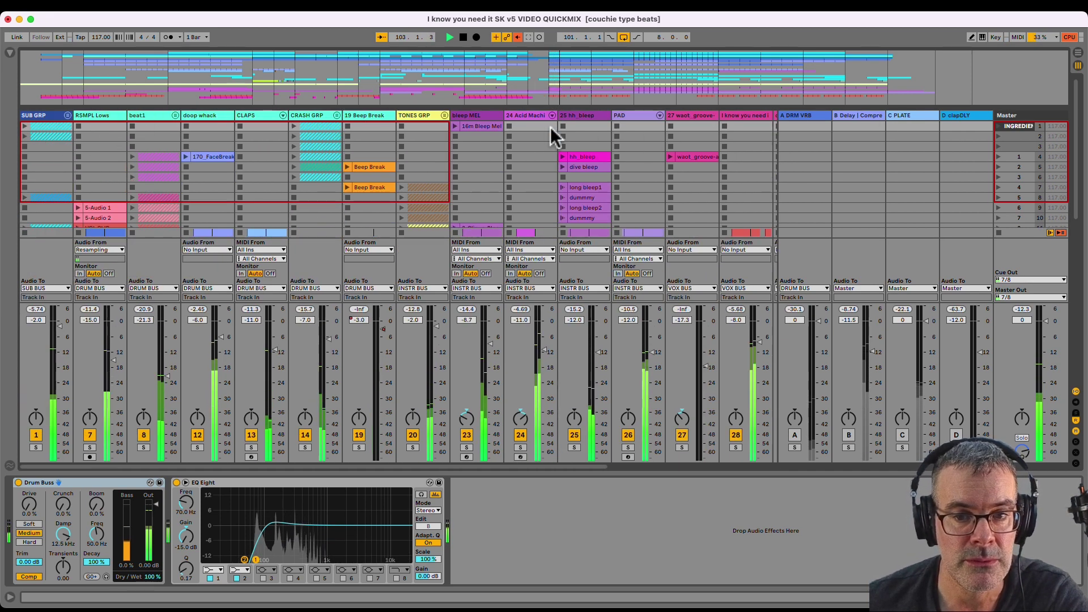
# Unfold SUB GRP to inspect its bass tracks and the Modison device chain, check the group's Compressor and fold it again
pyautogui.click(49, 116)
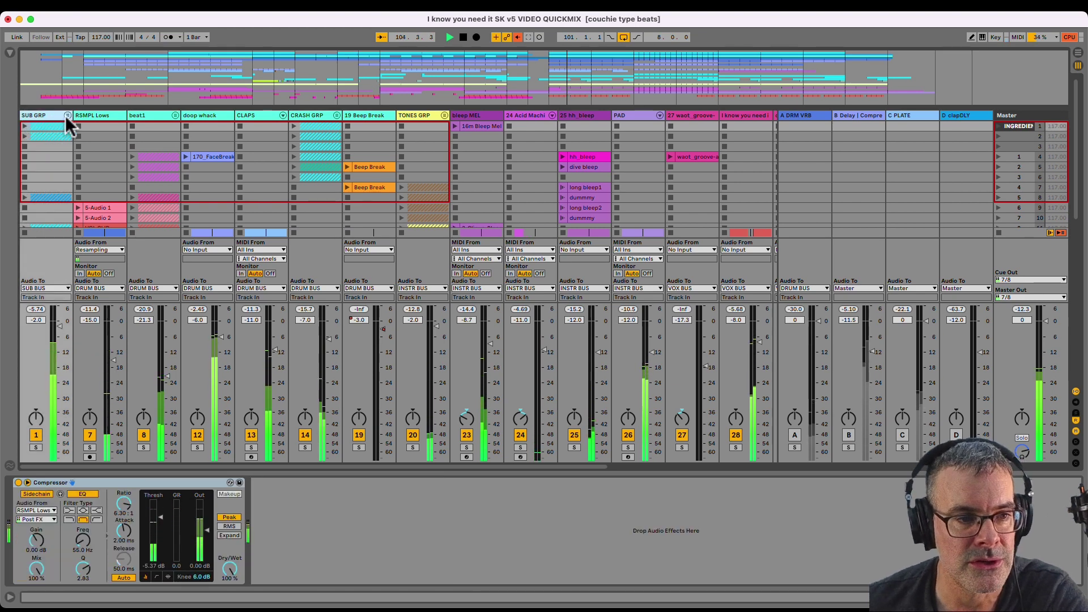
pyautogui.click(67, 115)
pyautogui.click(91, 174)
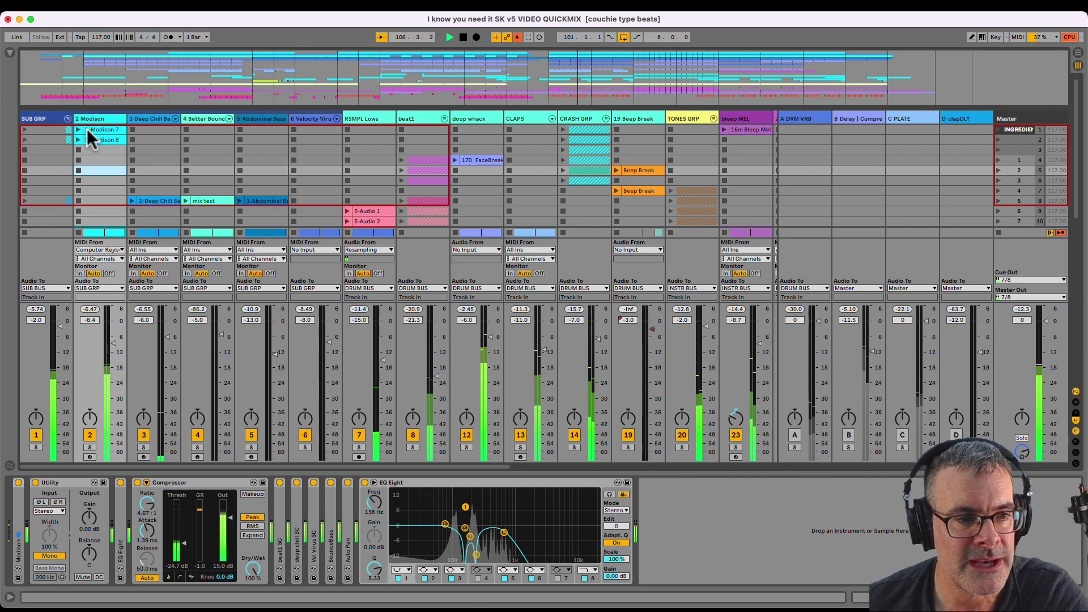
pyautogui.click(49, 119)
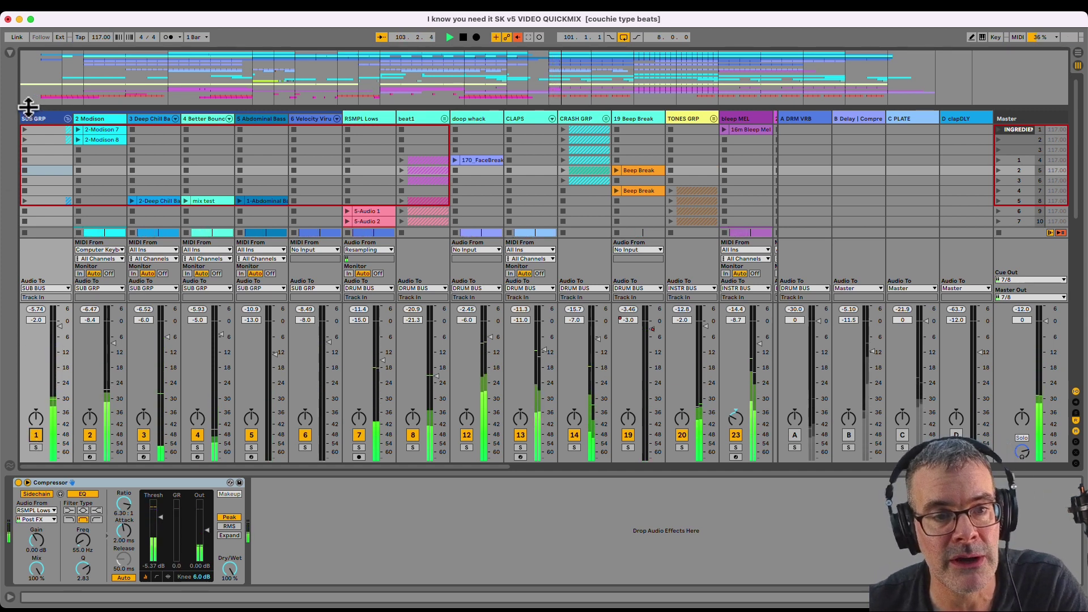
pyautogui.click(66, 118)
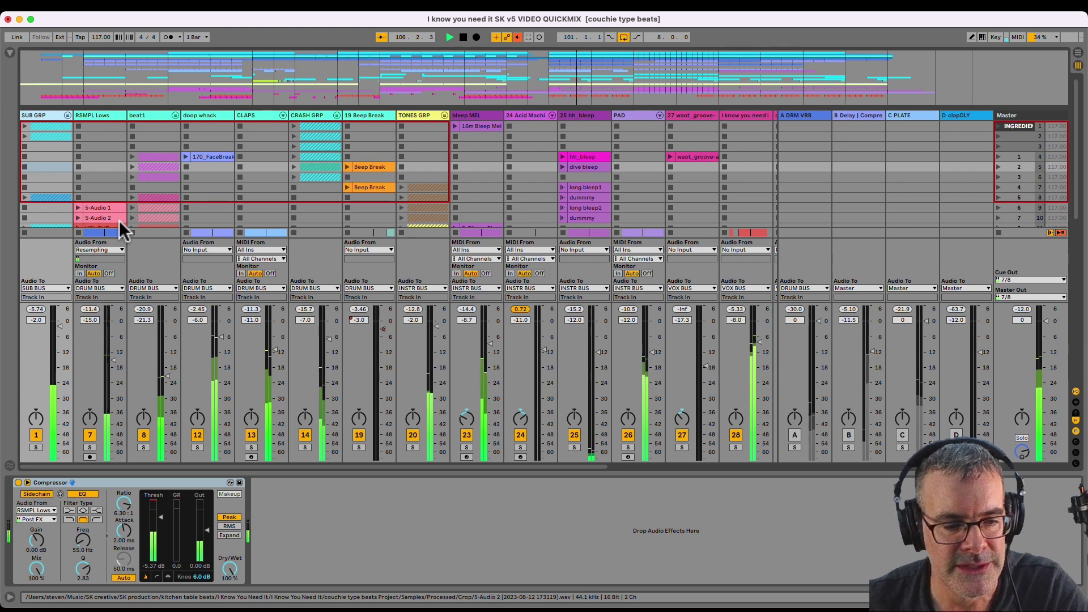
# Inspect the device chains of the RSMPL Lows track and DRUM BUS
pyautogui.click(88, 137)
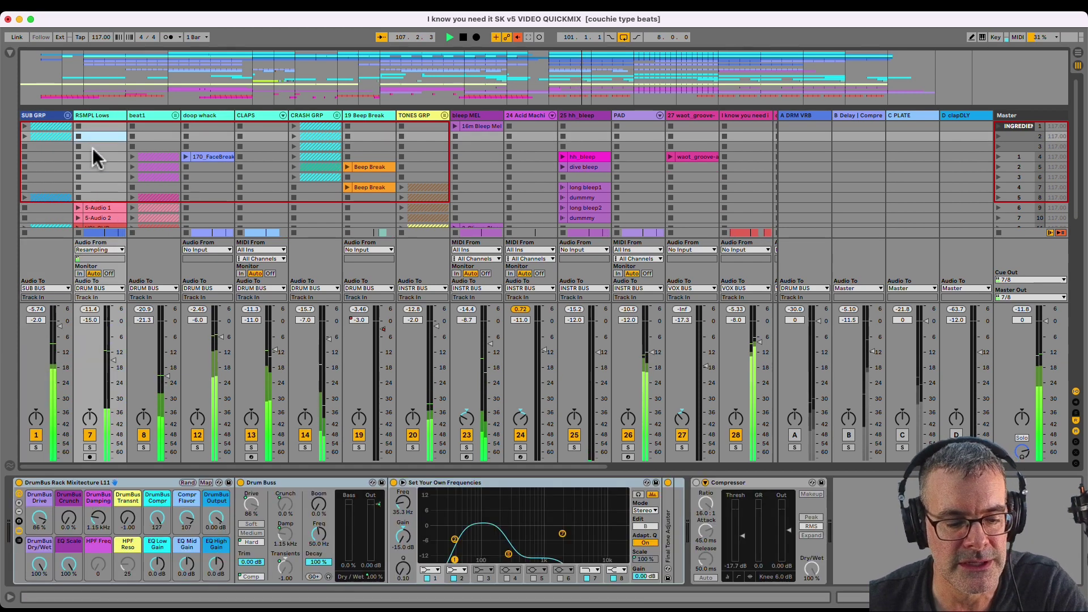
pyautogui.hscroll(5, 254, 149)
pyautogui.click(638, 117)
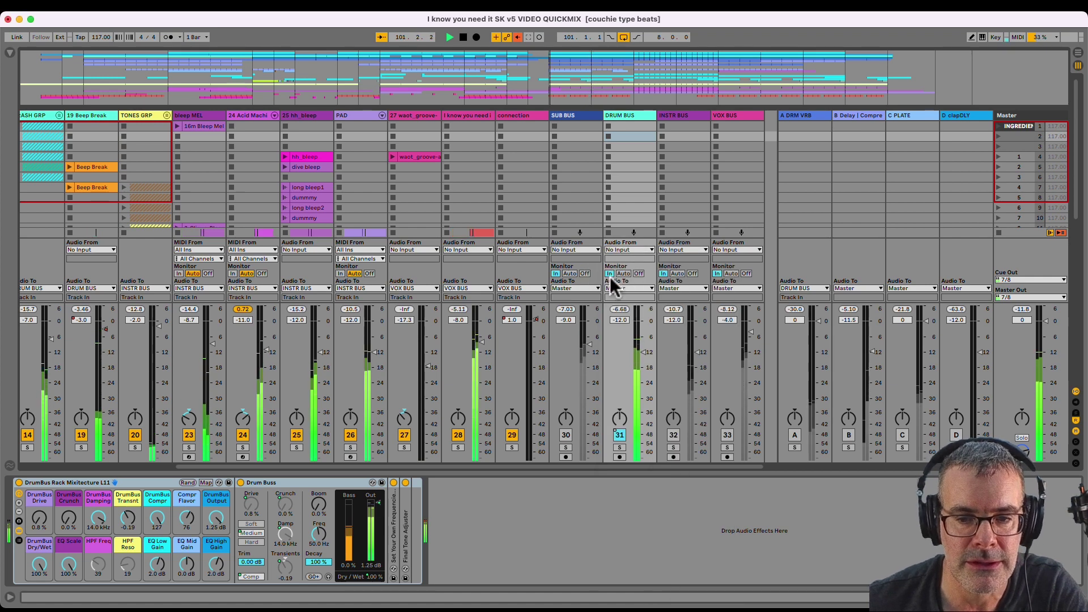
# Review the drum tracks routed to DRUM BUS, including Beep Break, CLAPS, doop whack and beat1
pyautogui.hscroll(-6, 611, 264)
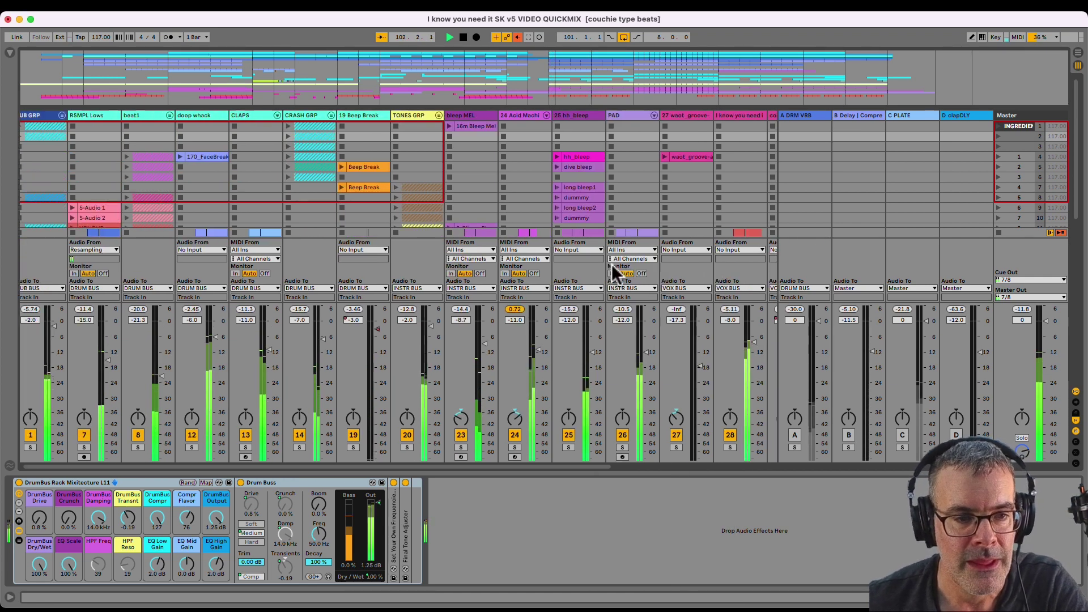
pyautogui.click(359, 119)
pyautogui.click(262, 117)
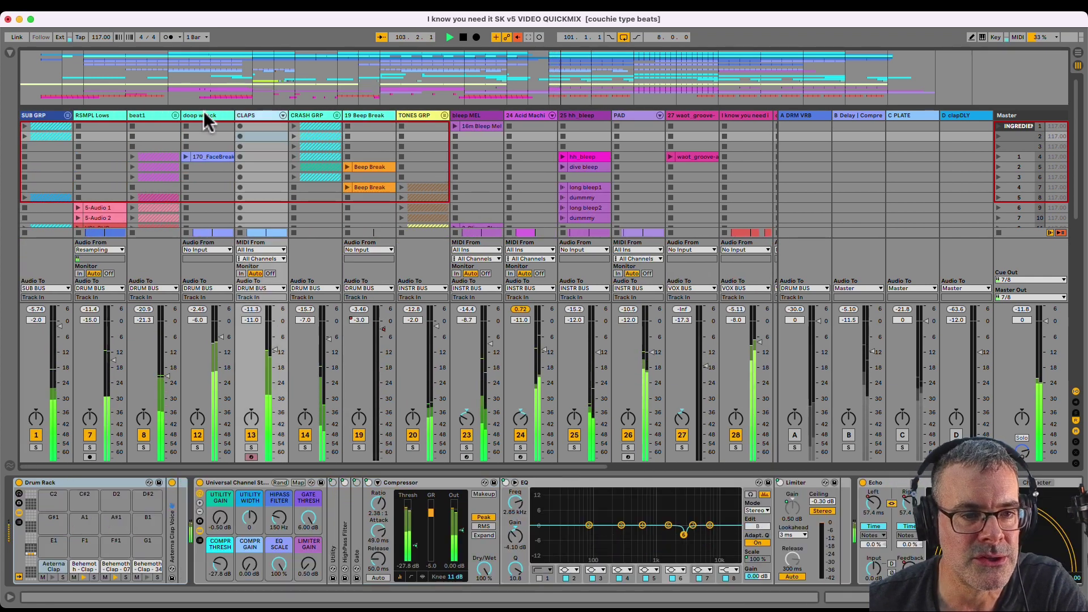
pyautogui.click(203, 115)
pyautogui.click(152, 118)
# Mute RSMPL Lows, beat1, doop whack, CRASH GRP and Beep Break so CLAPS is the only drum track feeding DRUM BUS
pyautogui.click(101, 118)
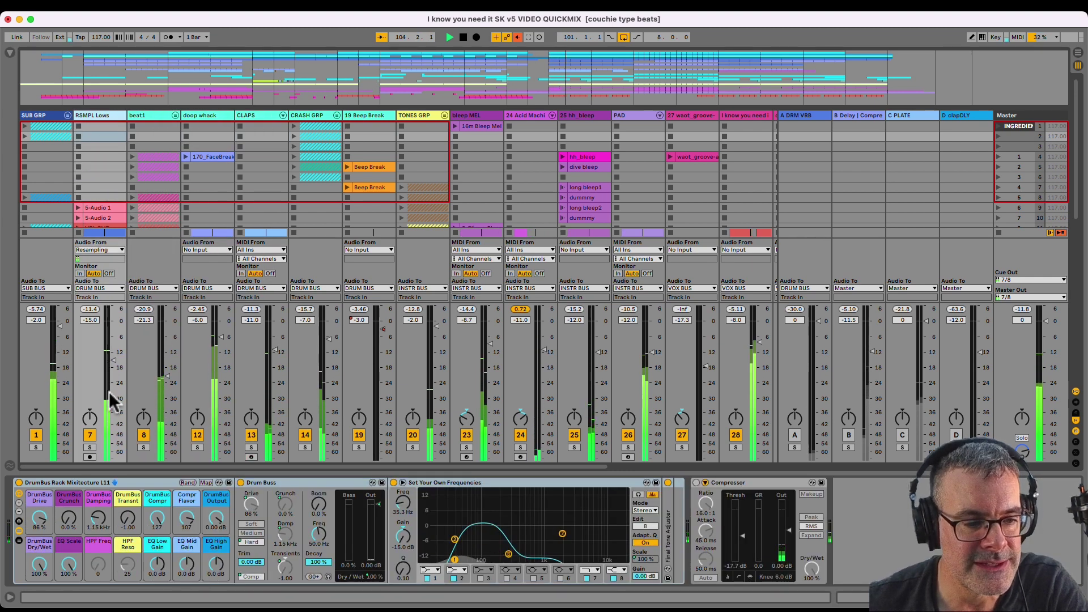
pyautogui.click(88, 435)
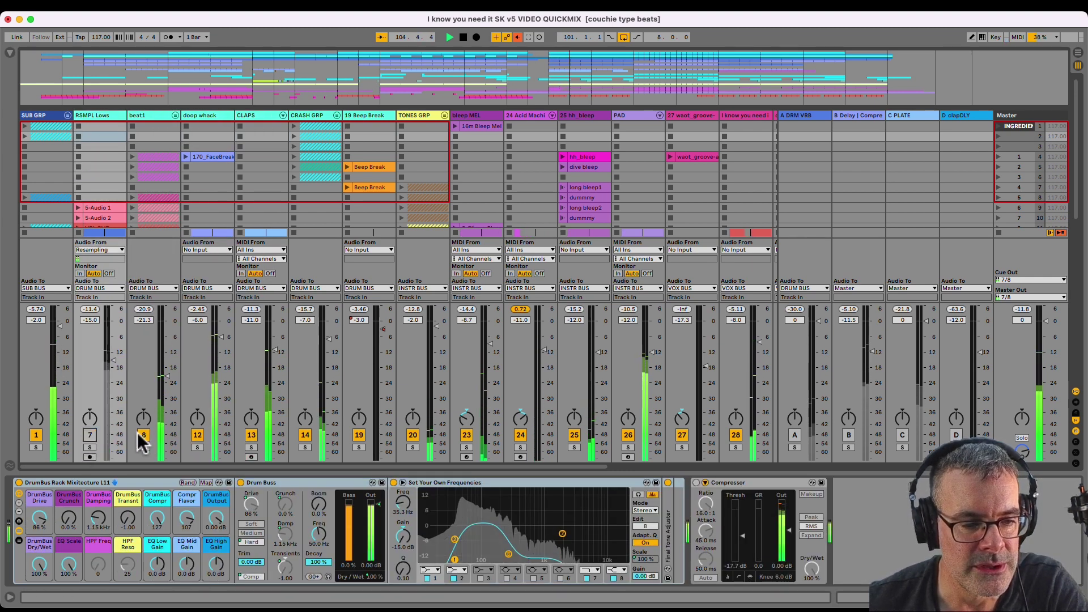
pyautogui.click(197, 437)
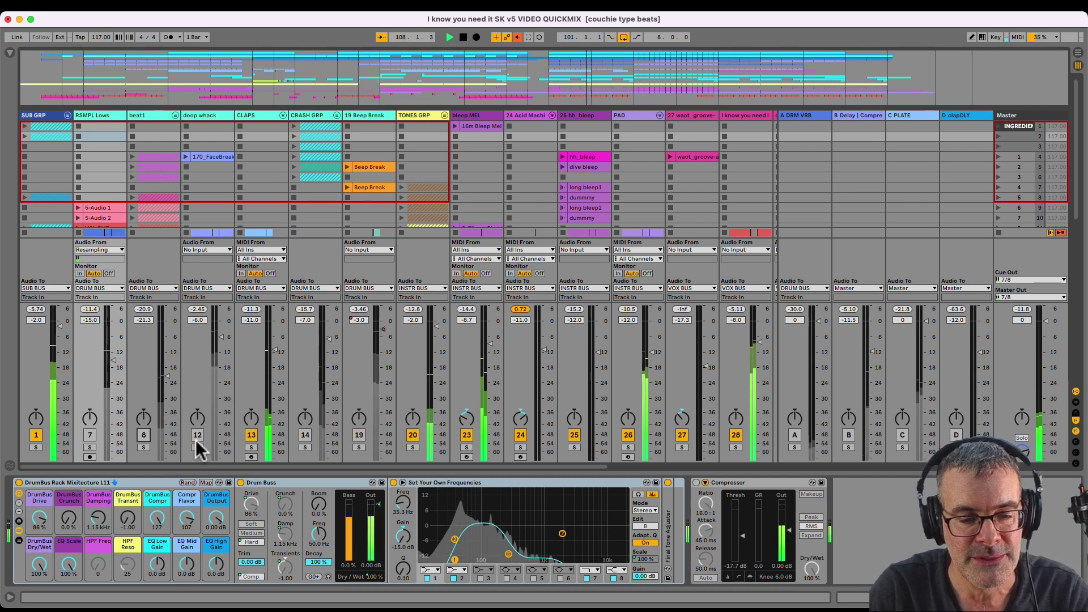
# Unfold and refold the drum rack chains of the CLAPS track and display its device chain
pyautogui.click(282, 115)
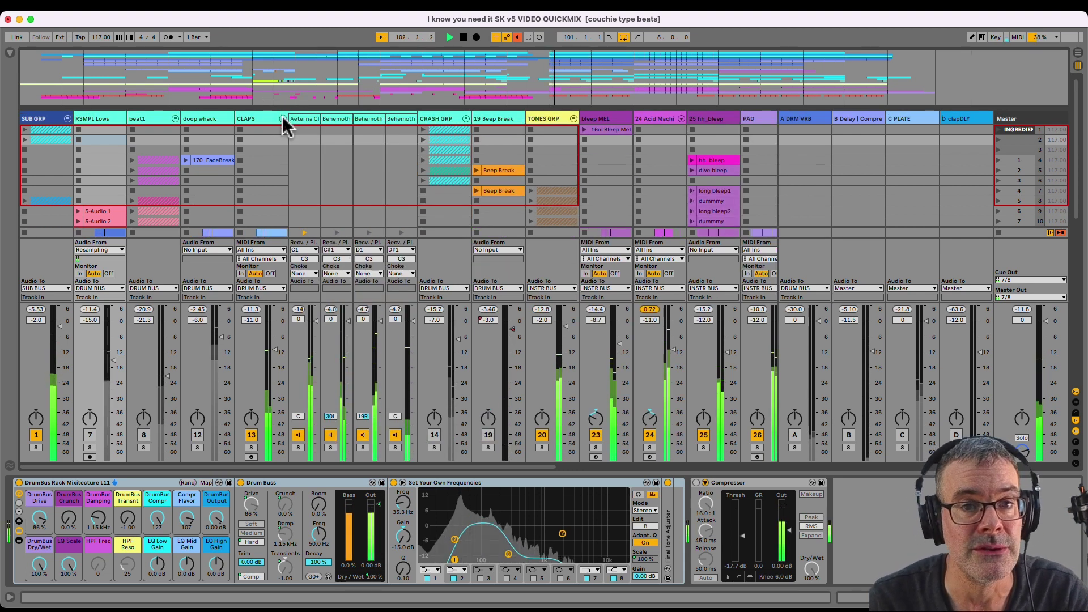
pyautogui.click(282, 117)
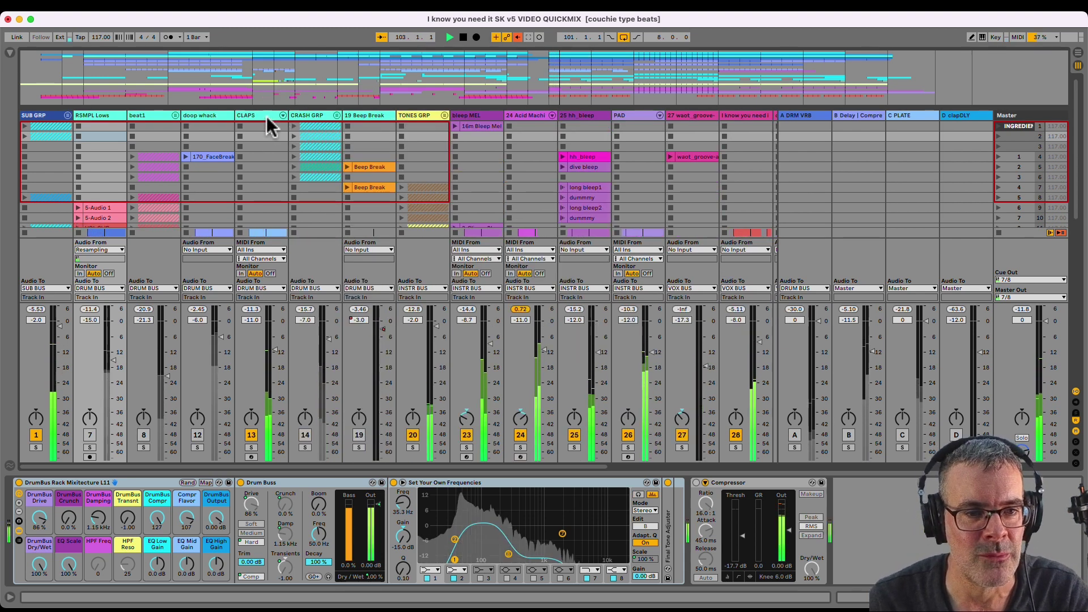
pyautogui.click(266, 117)
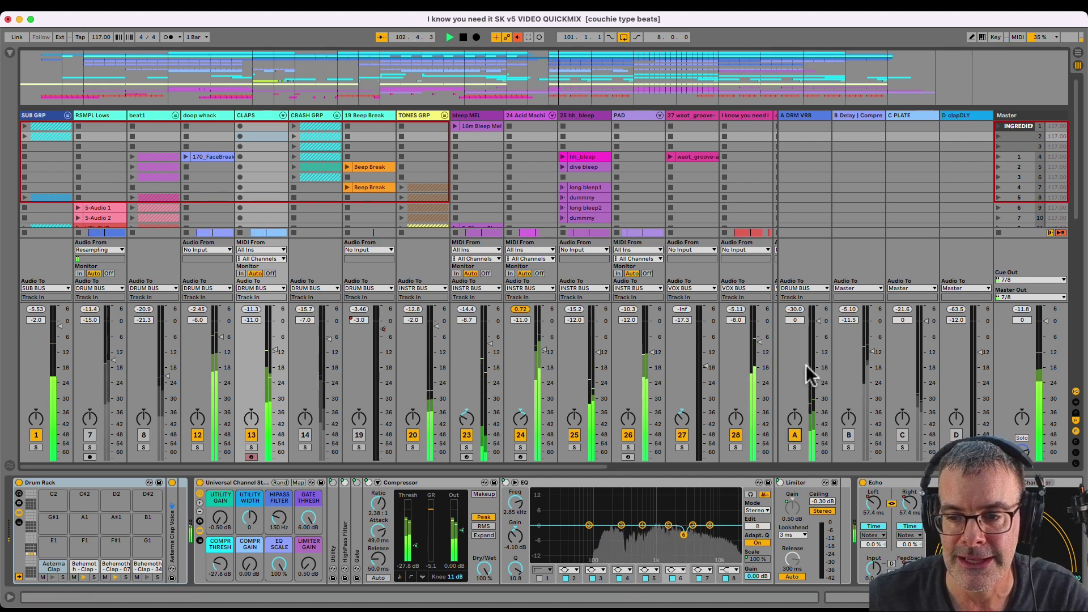
# Check the output routing choices of the A DRM VRB return track
pyautogui.click(802, 288)
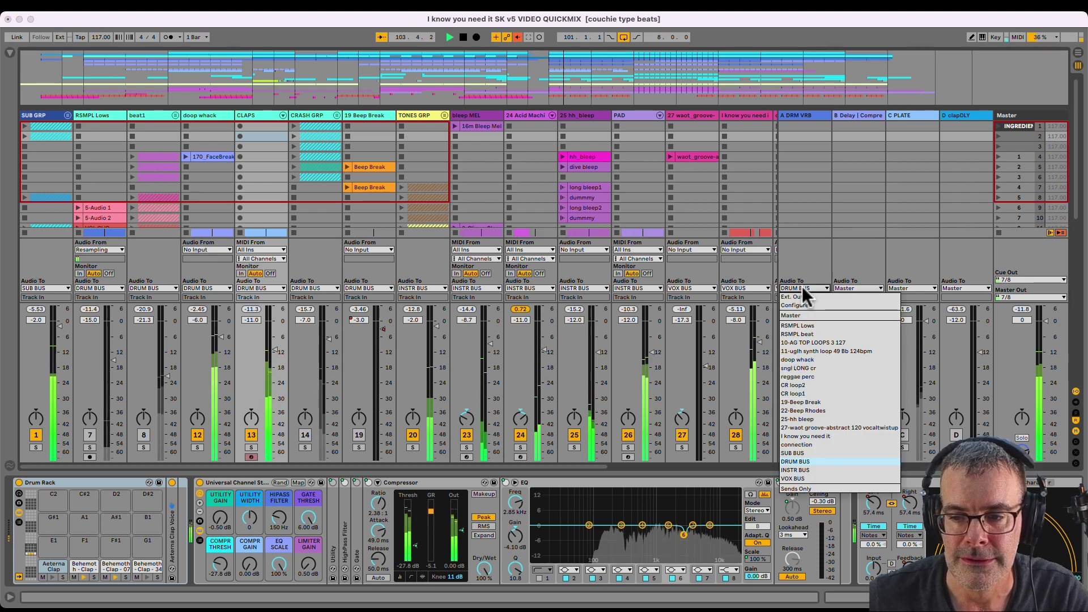
pyautogui.click(802, 287)
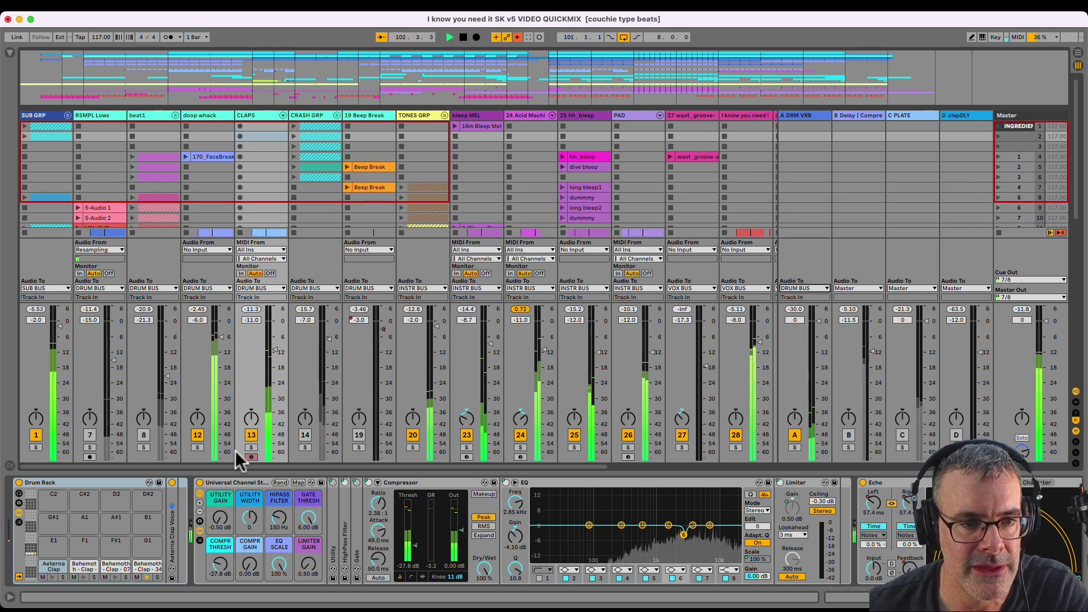
# Unmute RSMPL Lows, beat1, CRASH GRP and Beep Break so that the whole set of drum tracks feeds DRUM BUS
pyautogui.click(90, 434)
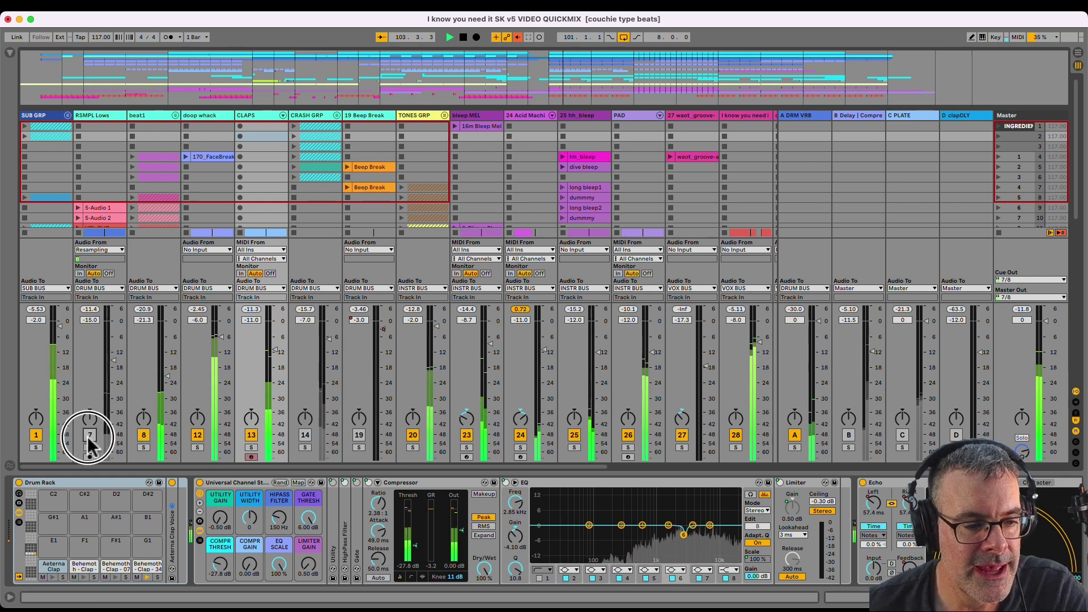
pyautogui.click(305, 435)
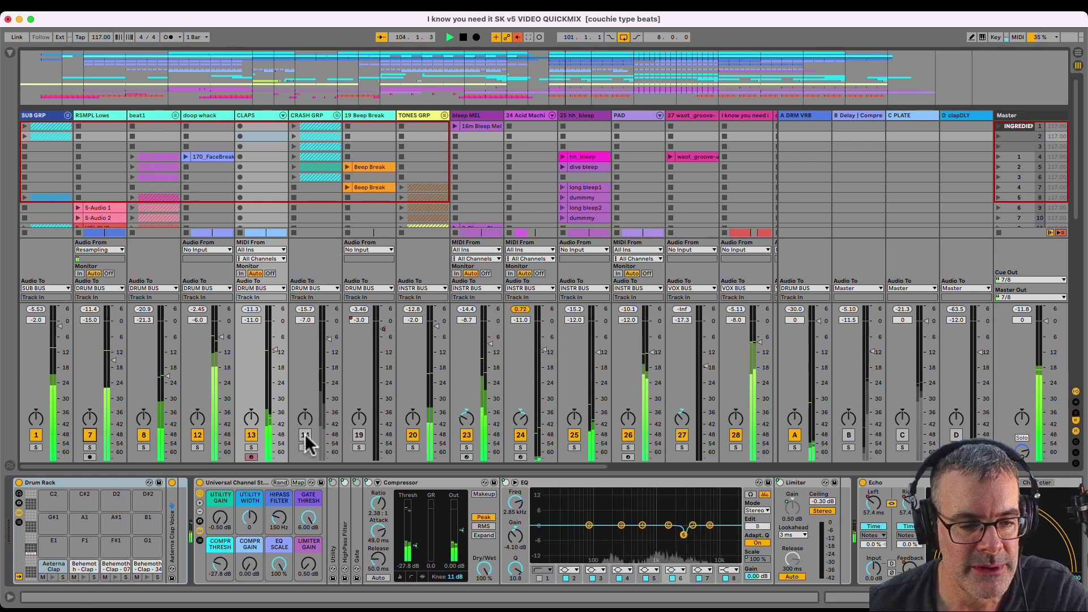
pyautogui.click(361, 436)
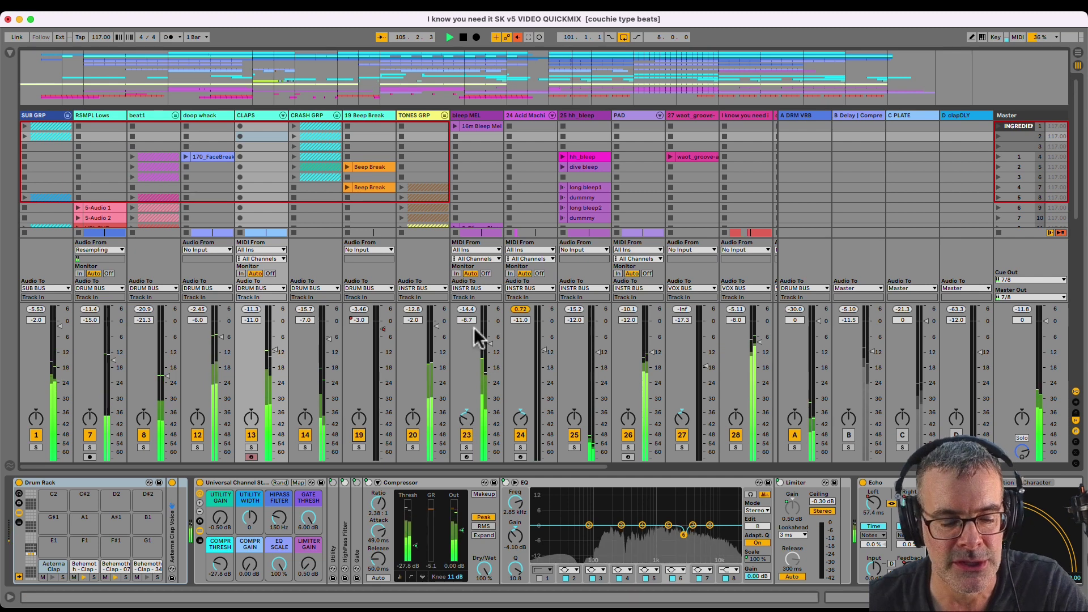
# Mute the A DRM VRB return and inspect the device chains of the bleep MEL and PAD tracks routed to INSTR BUS
pyautogui.hscroll(6, 474, 328)
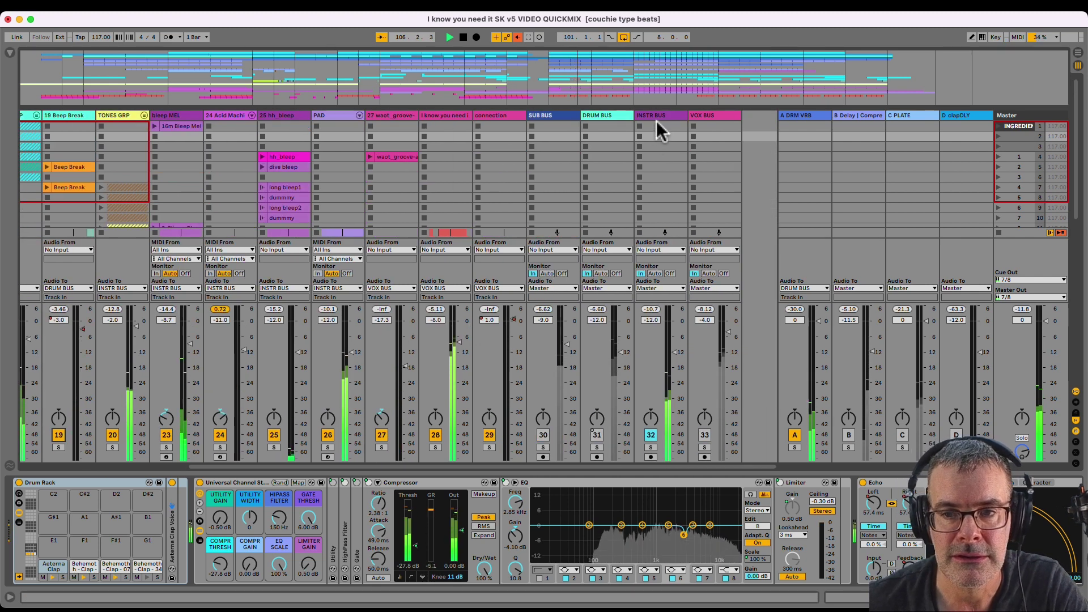
pyautogui.click(794, 434)
pyautogui.click(161, 116)
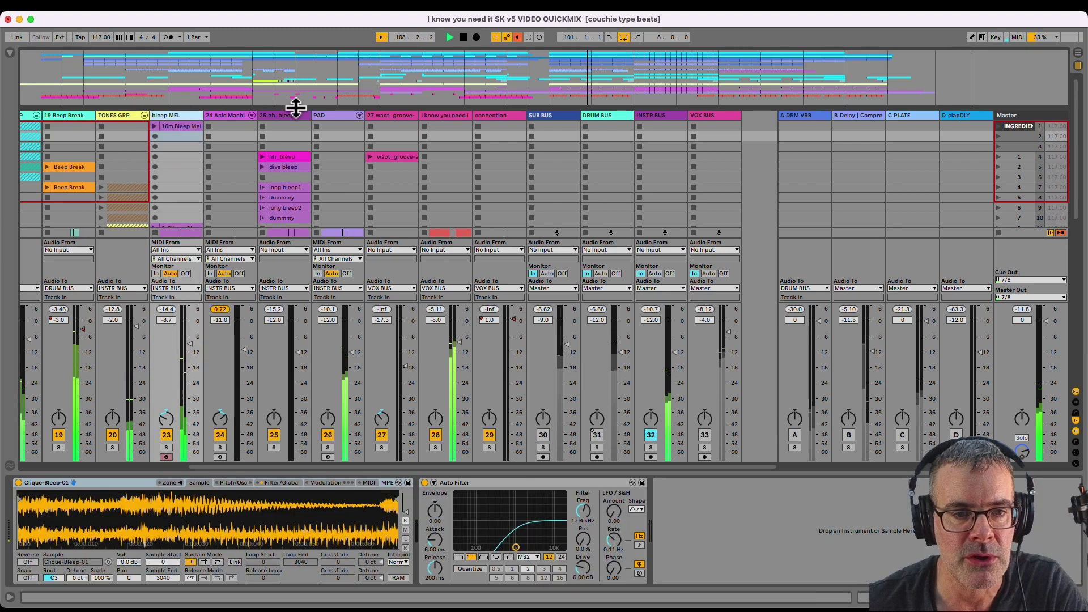
pyautogui.click(334, 136)
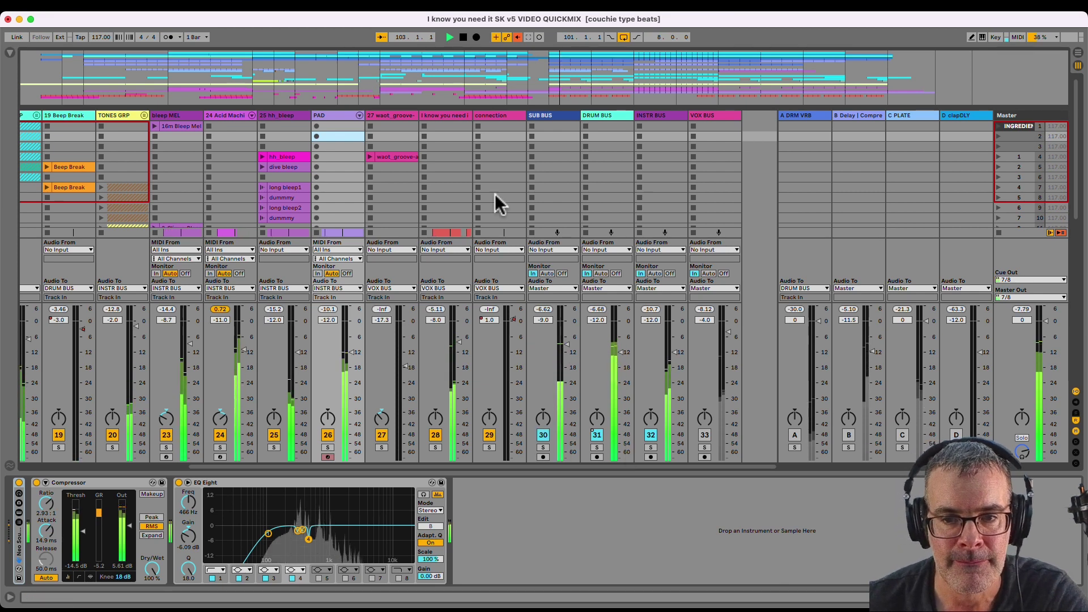
# Inspect the device chains of SUB BUS, INSTR BUS and VOX BUS
pyautogui.click(540, 116)
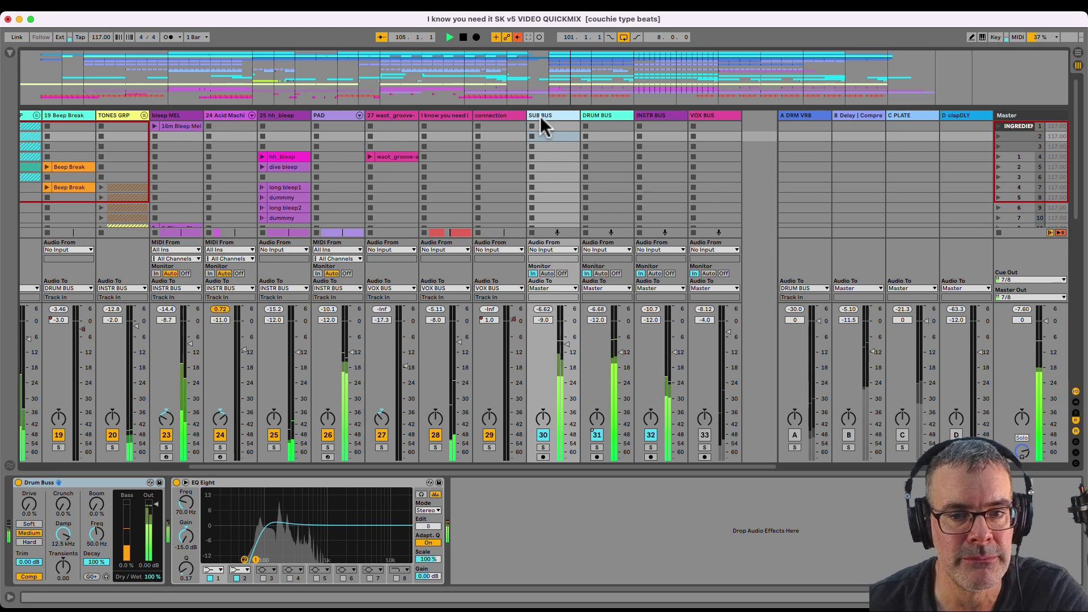
pyautogui.click(655, 117)
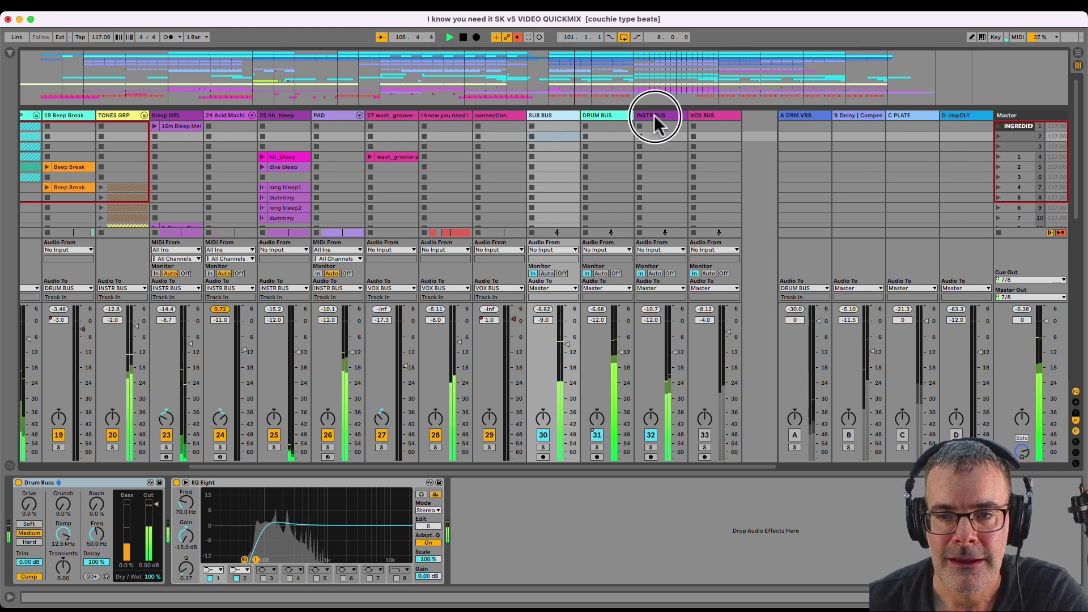
pyautogui.click(704, 115)
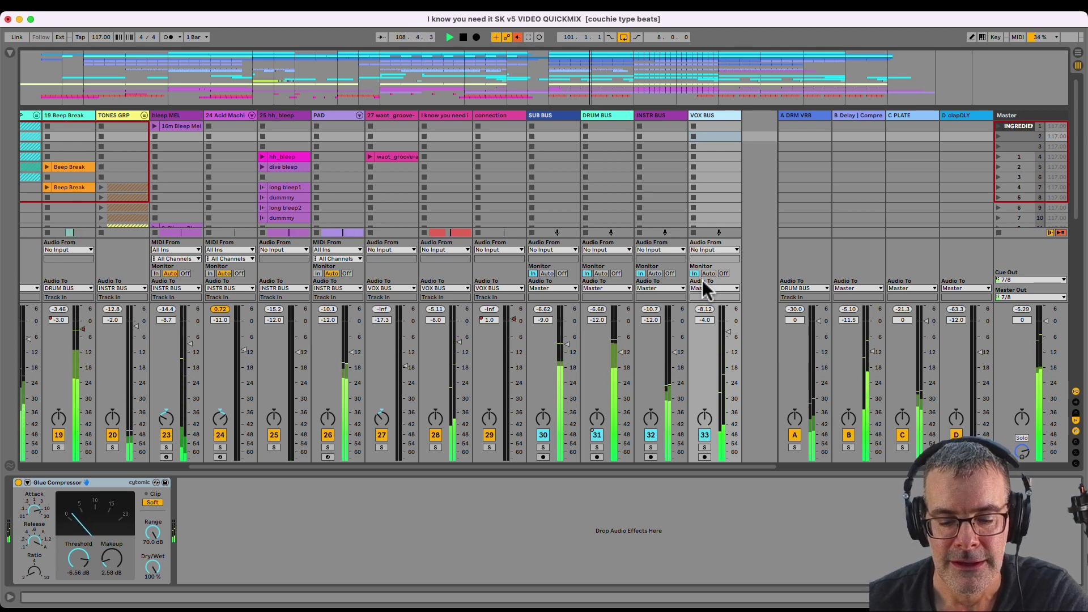
# Restart playback, pull the DRUM BUS level down to -48.8 dB and bring it back up to -14.9 dB
pyautogui.press('space')
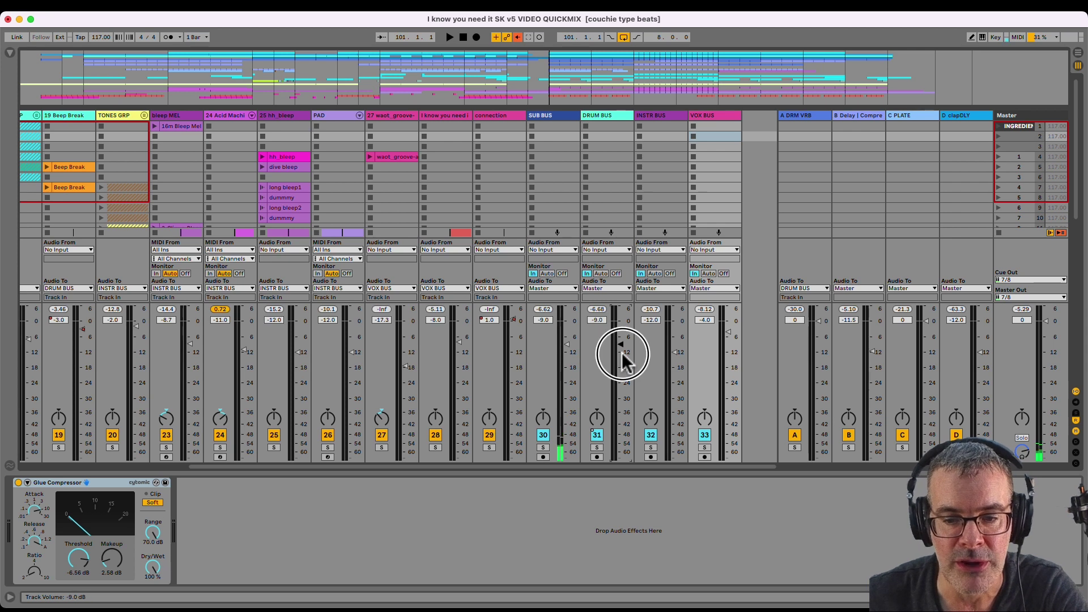
pyautogui.press('space')
pyautogui.moveTo(623, 354); pyautogui.dragTo(625, 441)
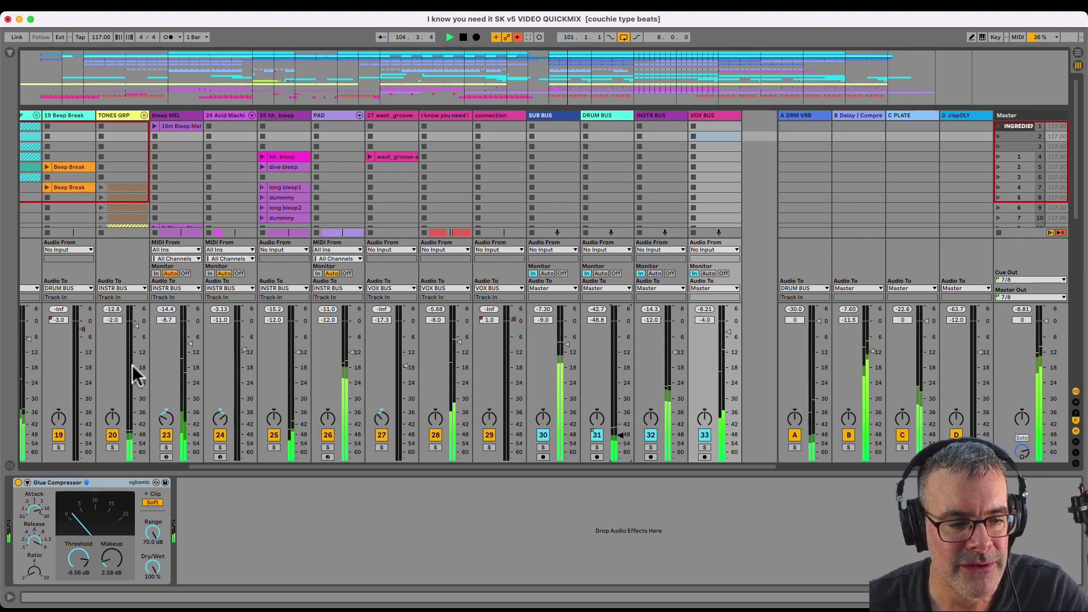
pyautogui.hscroll(-5, 141, 375)
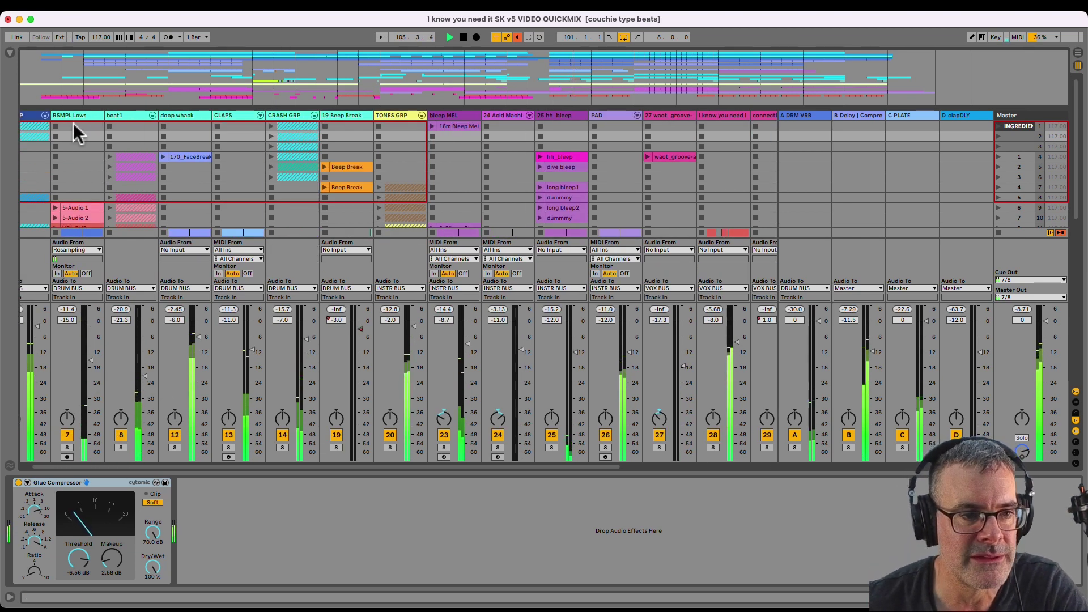
pyautogui.hscroll(6, 310, 286)
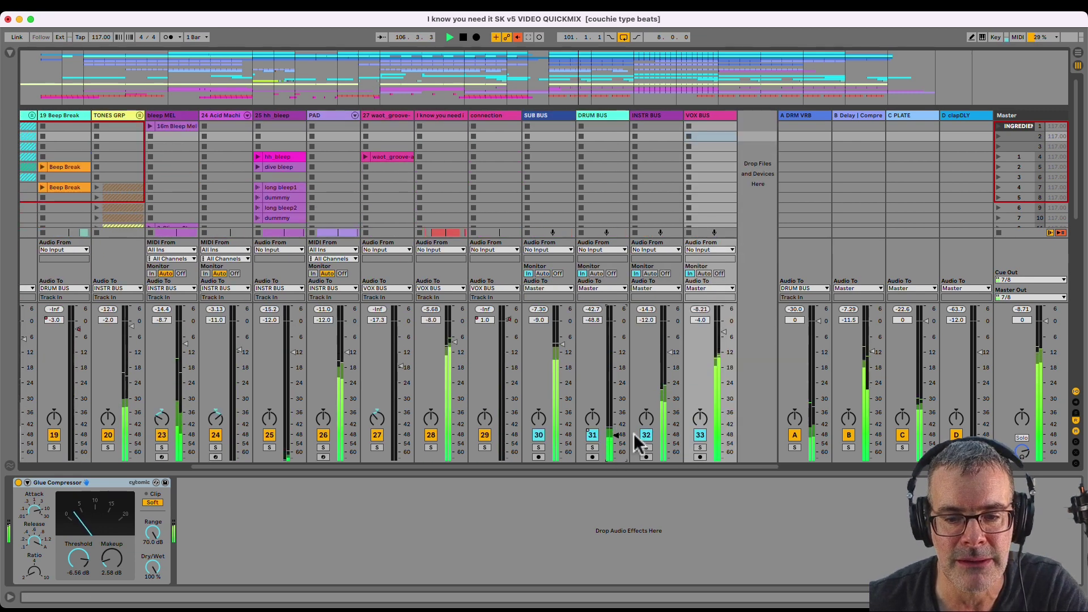
pyautogui.moveTo(619, 442); pyautogui.dragTo(618, 442)
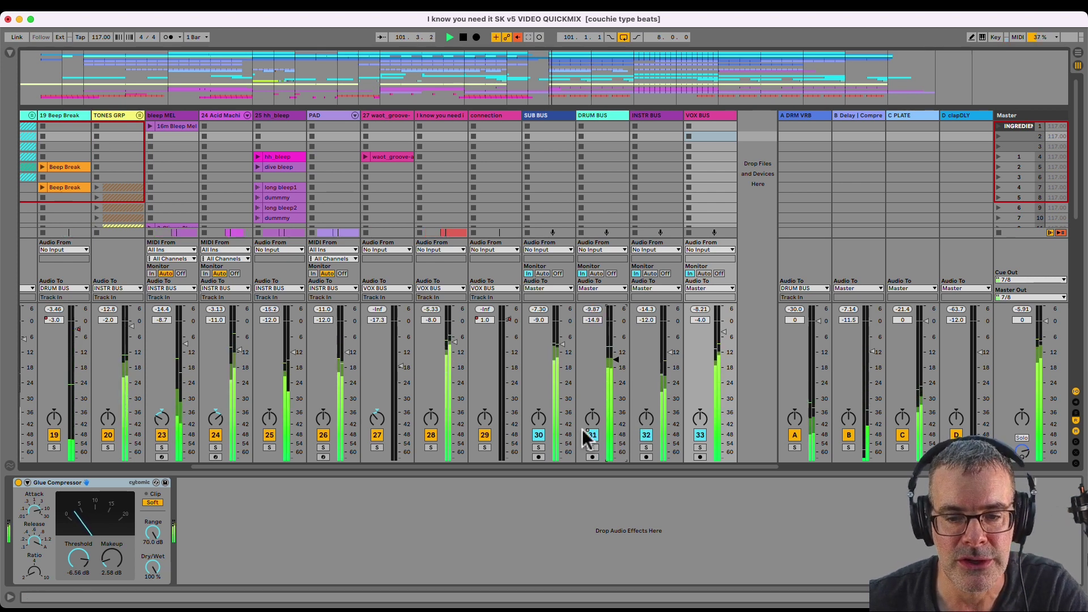
# Mute SUB BUS, INSTR BUS and VOX BUS so that only DRUM BUS reaches the Master
pyautogui.click(588, 441)
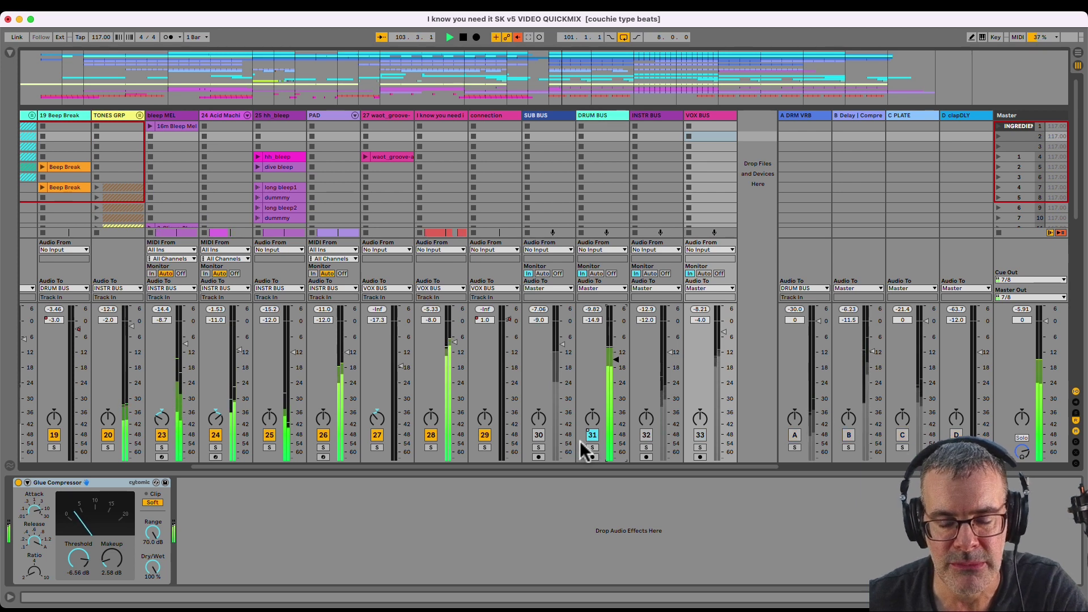
pyautogui.keyDown('super'); pyautogui.click(584, 442); pyautogui.keyUp('super')
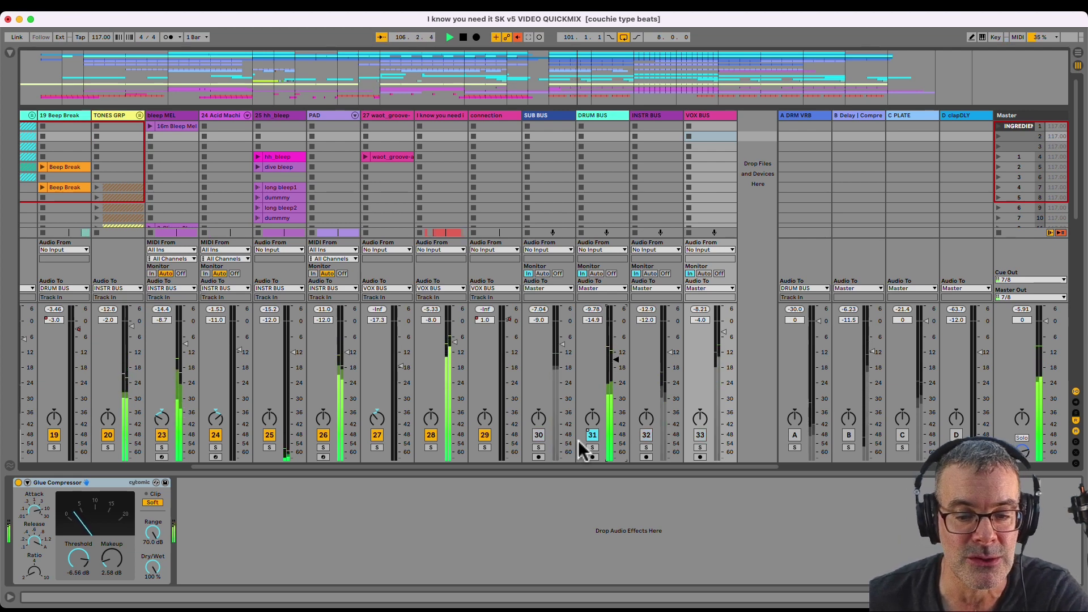
# Raise the CRASH GRP volume to -4.8 dB and display its device chain
pyautogui.hscroll(-10, 49, 432)
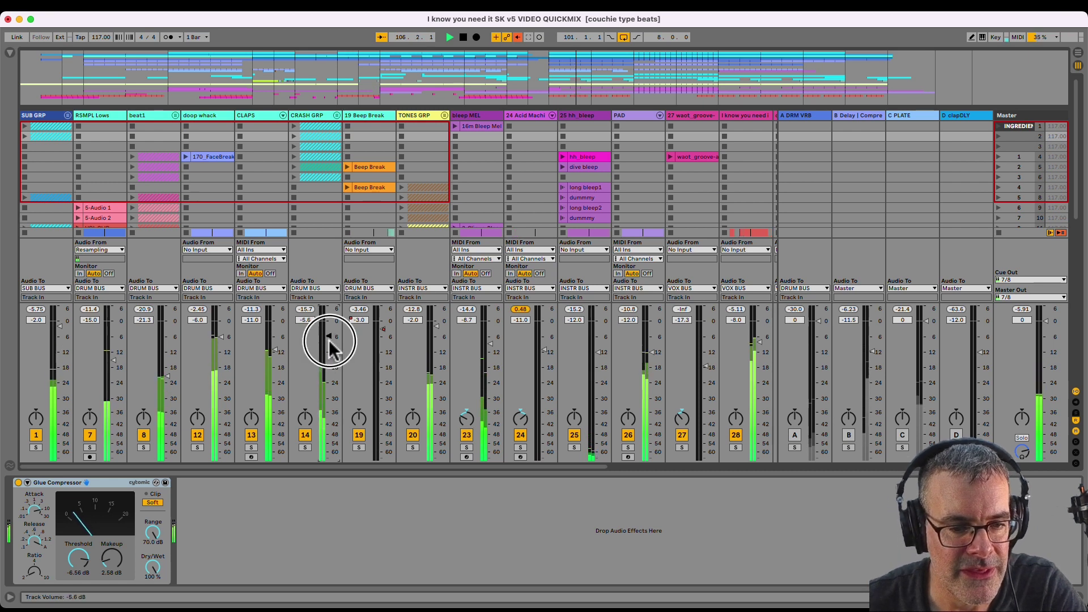
pyautogui.moveTo(329, 340); pyautogui.dragTo(335, 344)
pyautogui.click(307, 116)
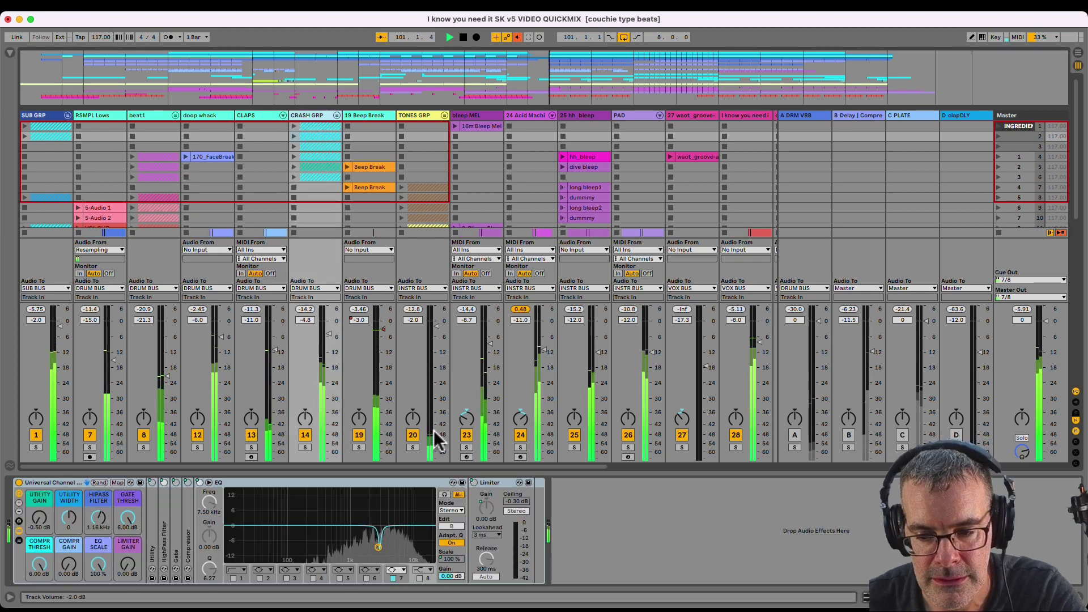
# Reset the Master peak level to measure the drum bus on its own
pyautogui.hscroll(4, 434, 443)
pyautogui.hscroll(2, 430, 444)
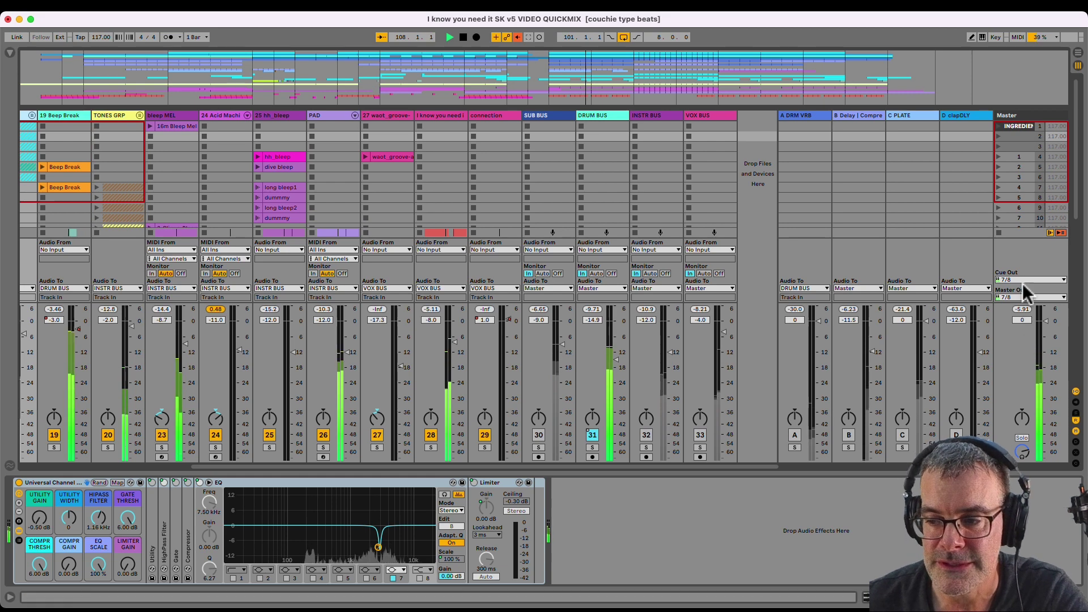
pyautogui.click(1023, 309)
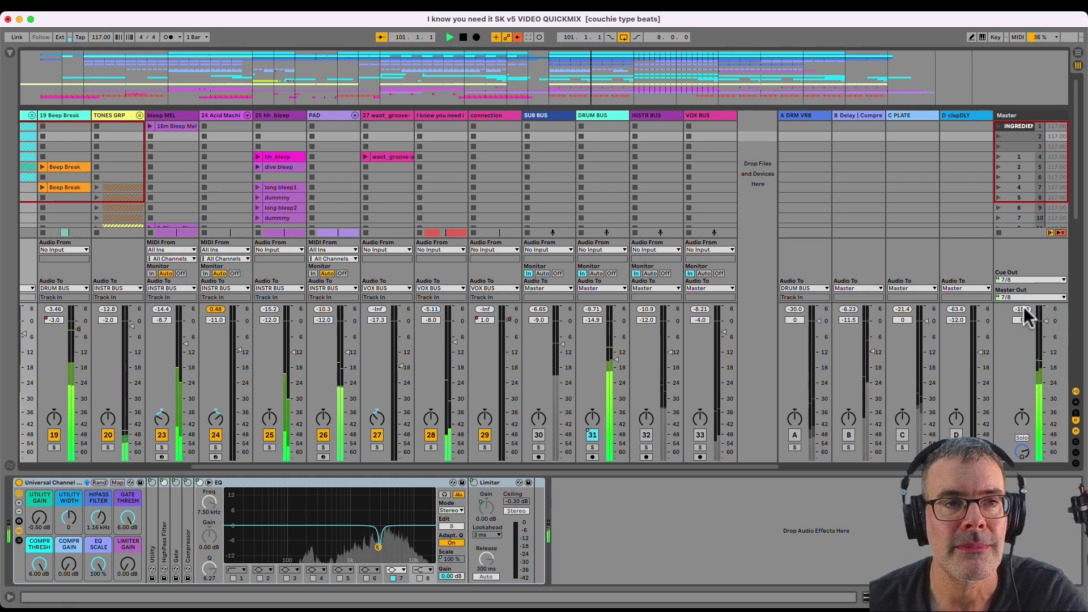
# Solo RSMPL Lows to measure its peak on the Master, unsolo it and reset the Master peak level for all drums
pyautogui.hscroll(-6, 317, 419)
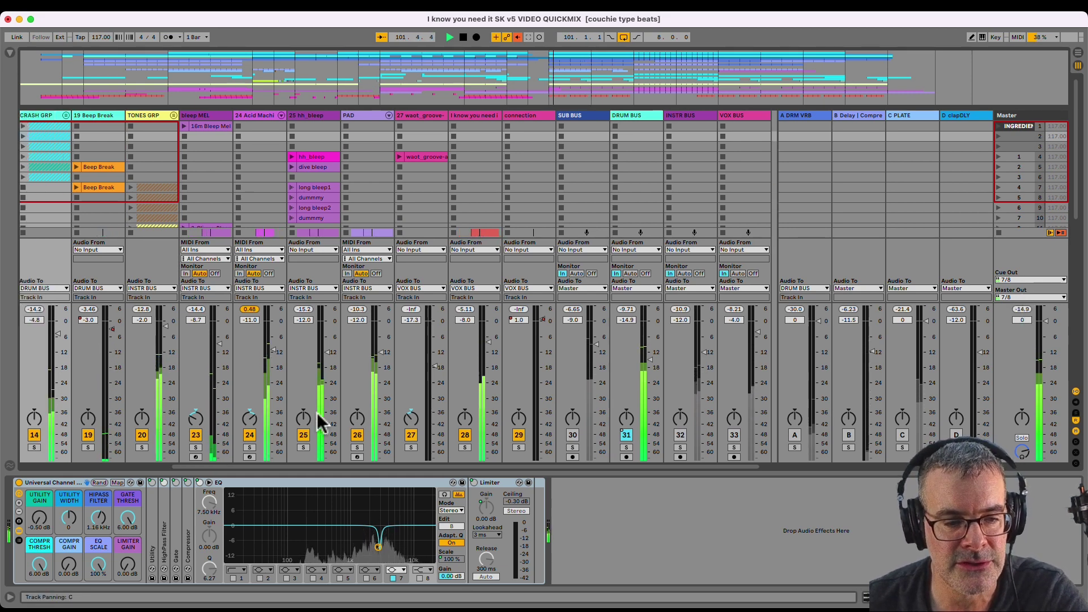
pyautogui.click(88, 448)
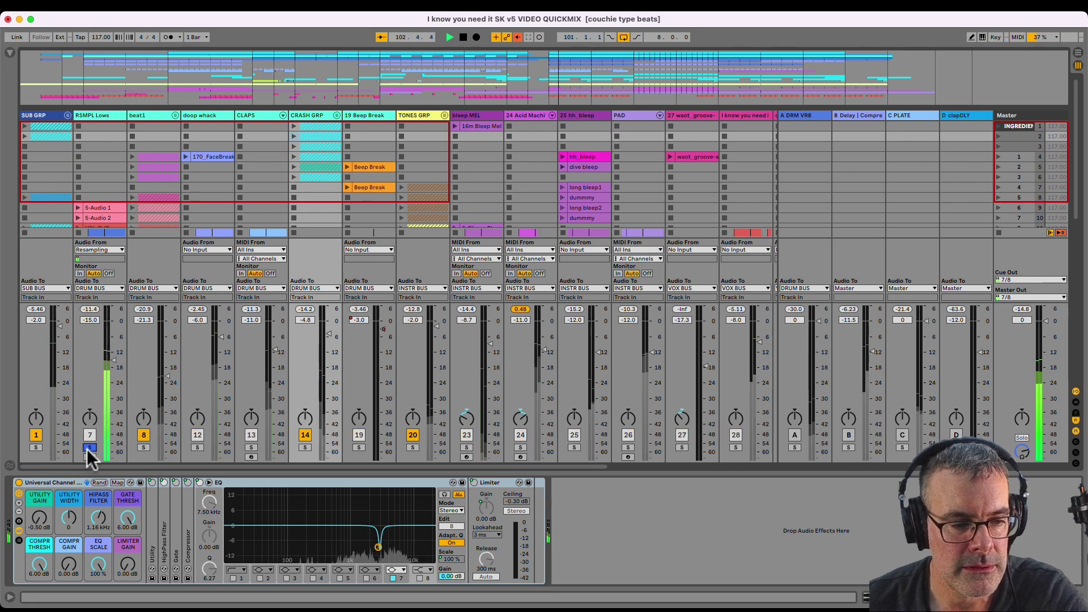
pyautogui.click(1020, 309)
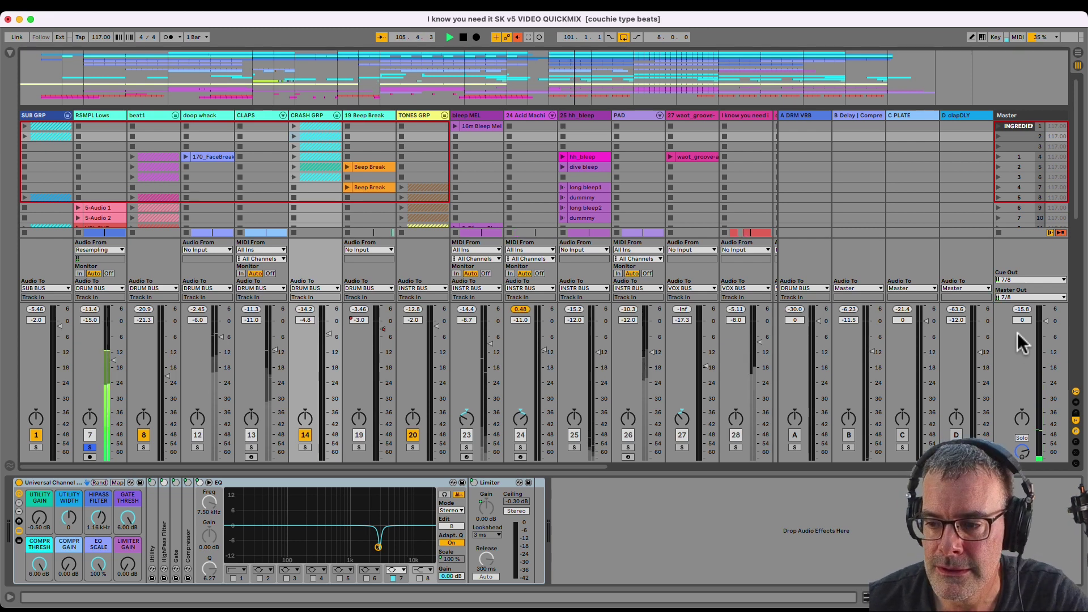
pyautogui.click(1021, 310)
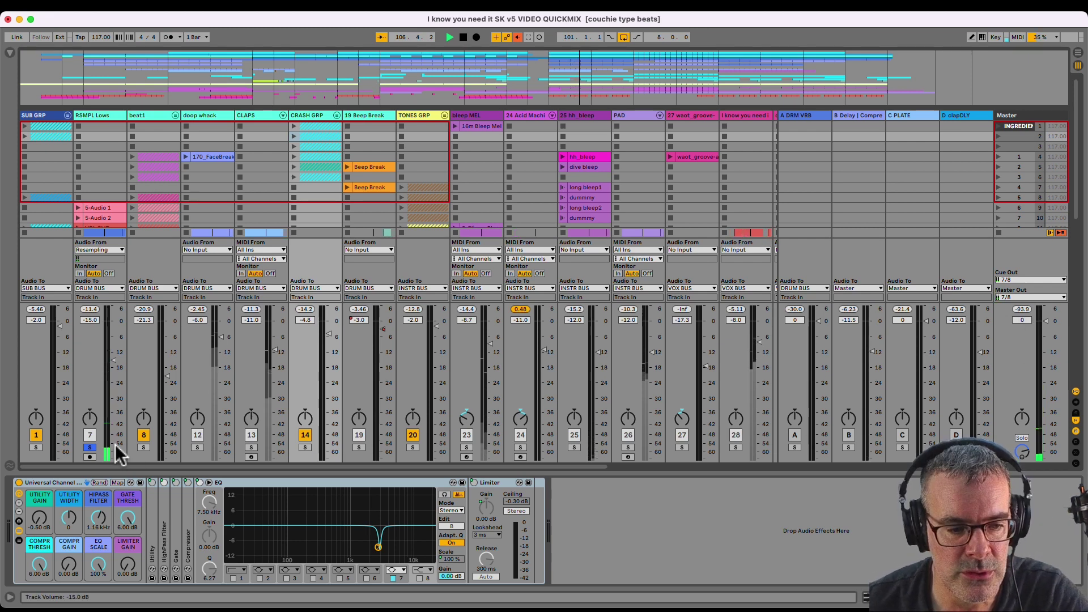
pyautogui.click(89, 448)
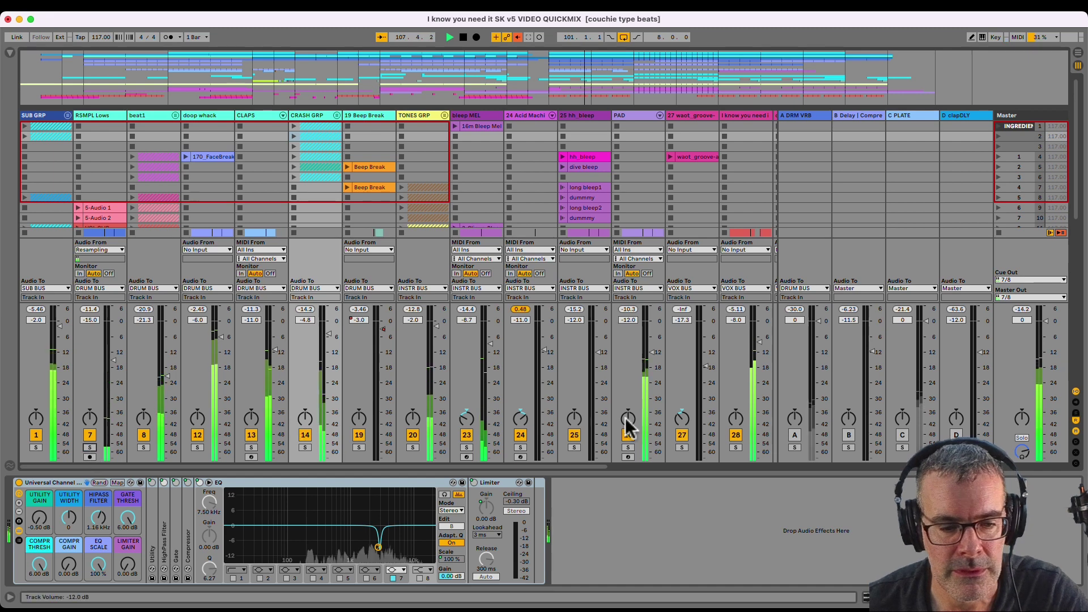
pyautogui.click(1020, 309)
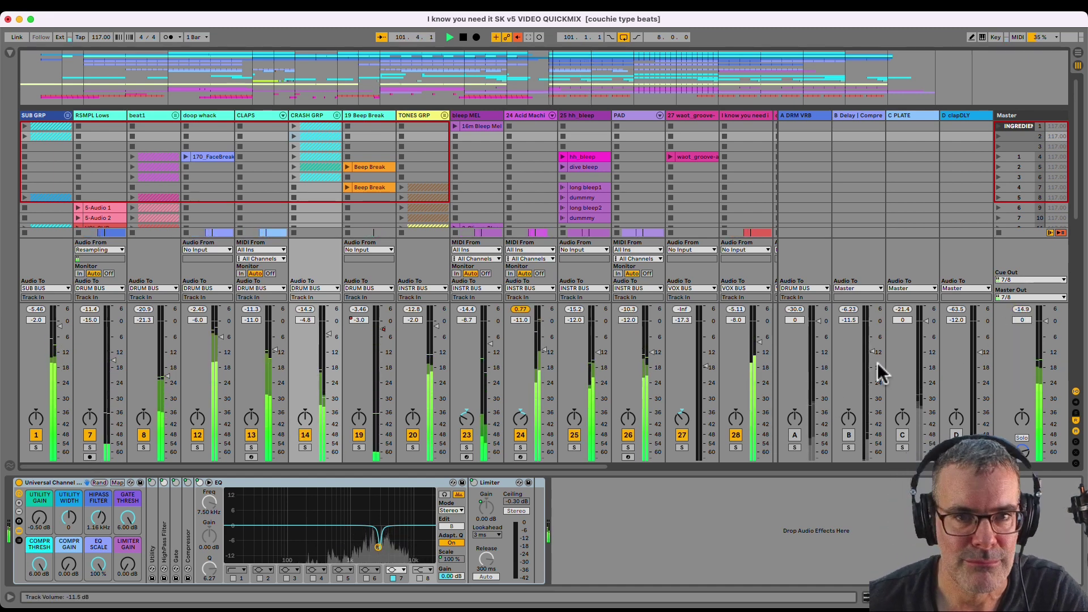
# Reactivate SUB BUS, INSTR BUS and VOX BUS alongside DRUM BUS, resetting the Master peak level to measure the combined mix
pyautogui.hscroll(5, 654, 380)
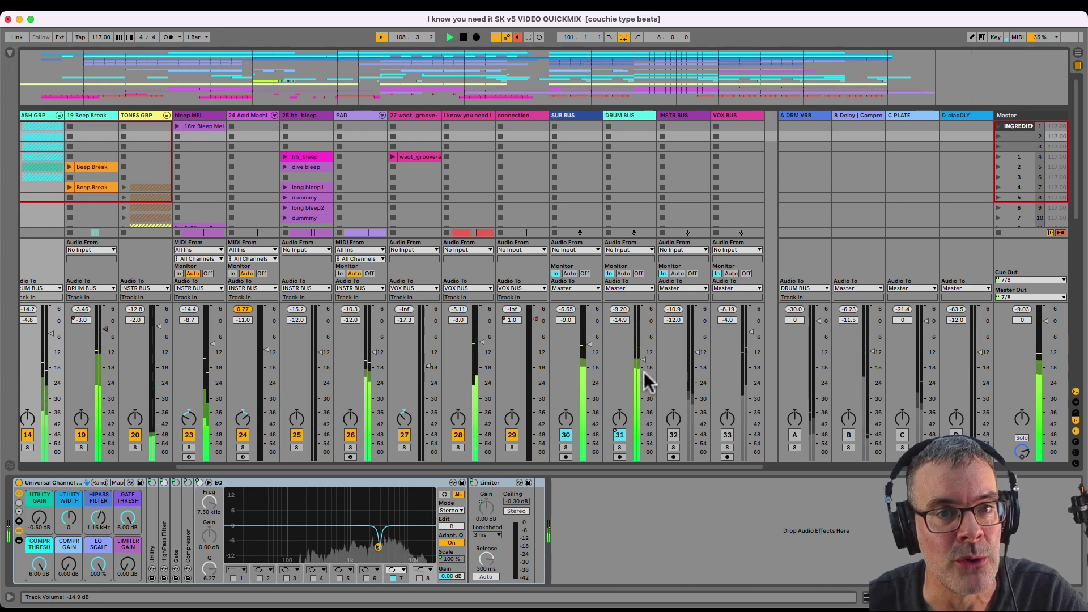
pyautogui.click(1017, 310)
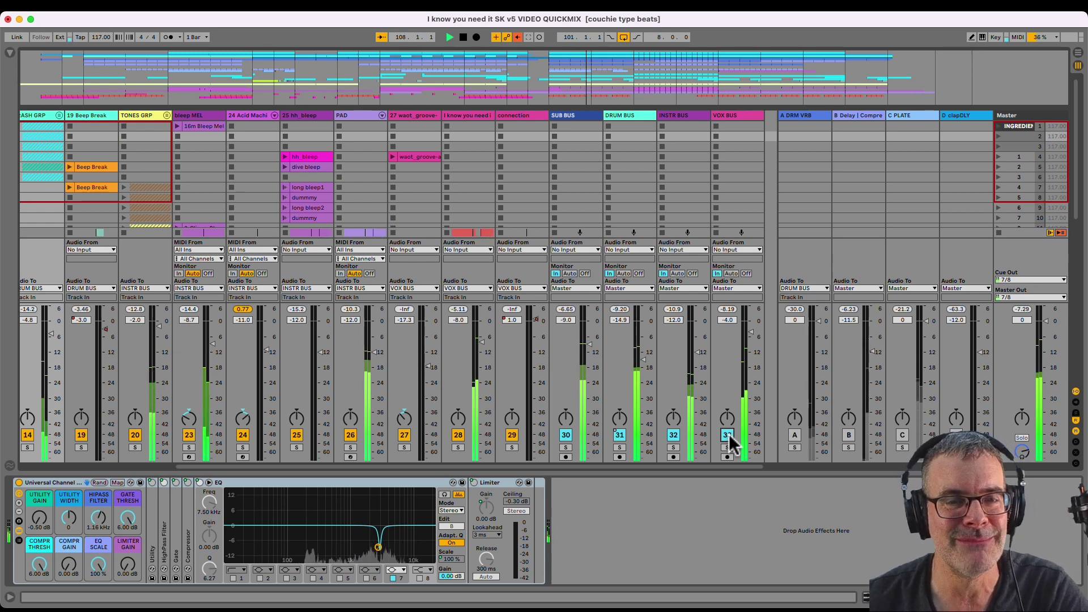
# Try the INSTR BUS volume at -9.6 dB and undo the change
pyautogui.moveTo(698, 363); pyautogui.dragTo(698, 355)
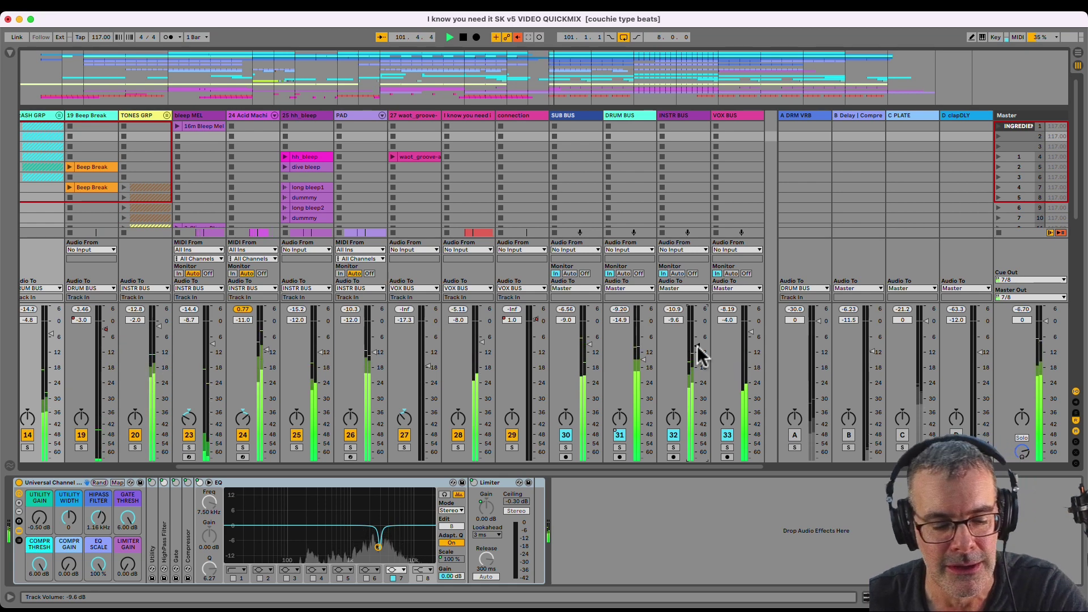
pyautogui.press('super+z')
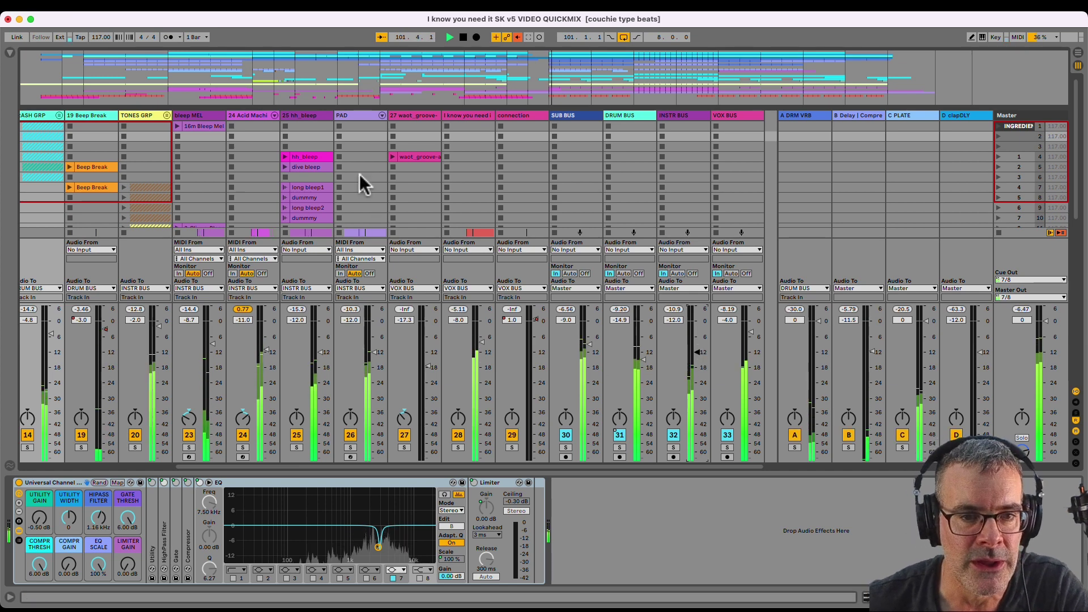
# Solo the PAD track and unfold its Neo Soul Glide Pad instrument rack
pyautogui.click(359, 117)
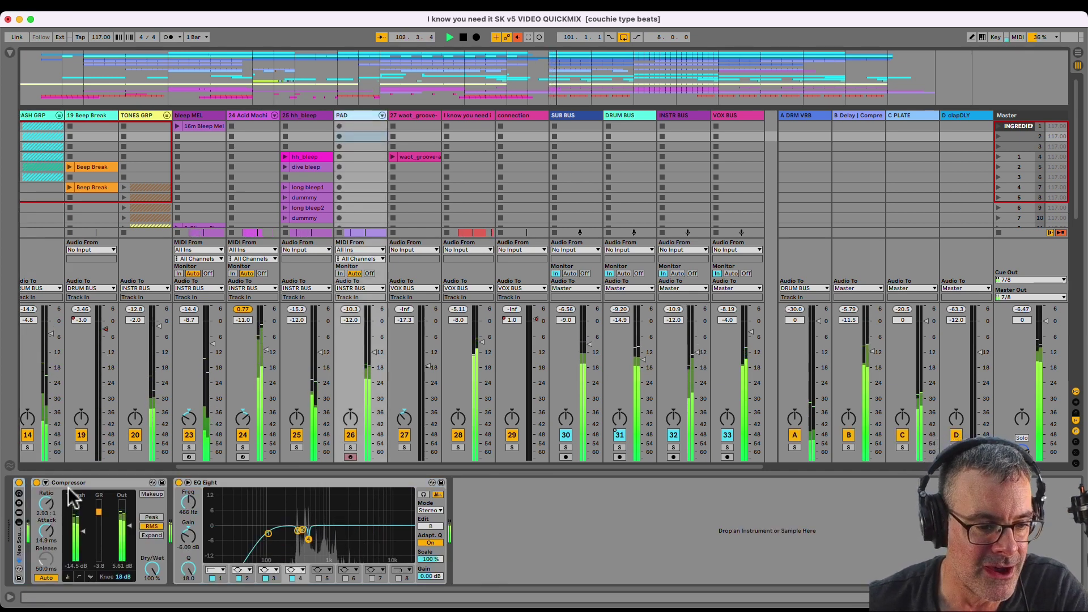
pyautogui.click(350, 447)
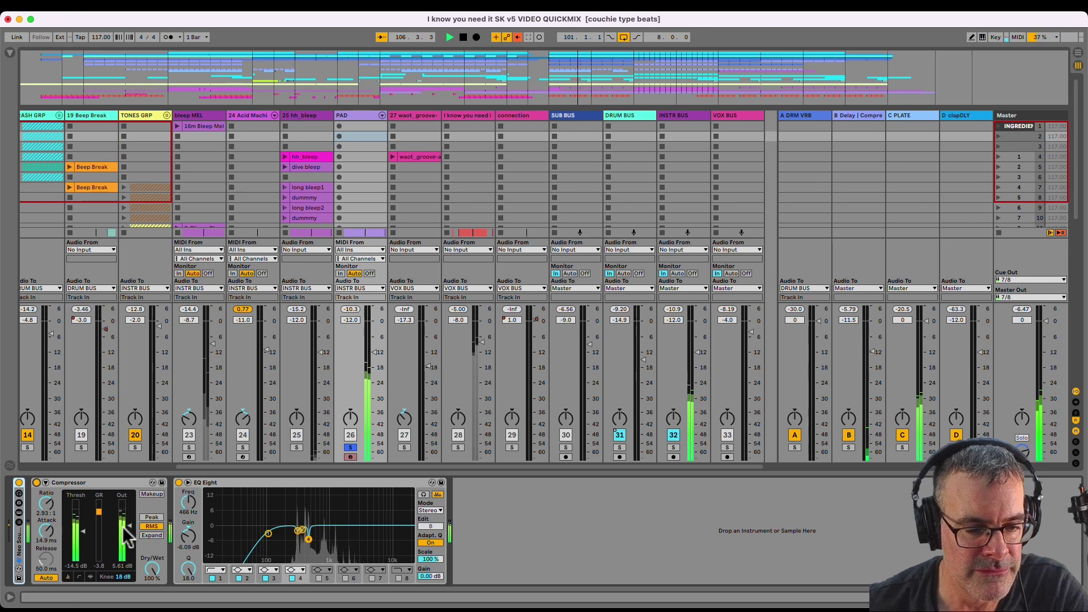
pyautogui.doubleClick(23, 546)
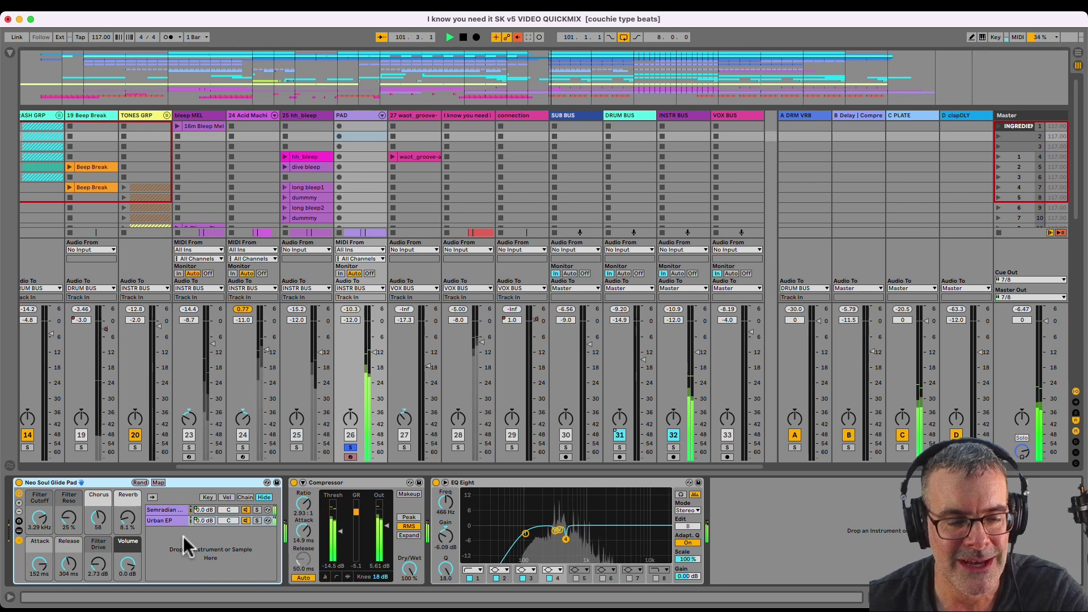
# Switch to the Arrangement View and place the insert marker at bar 99 on the bleep MEL track
pyautogui.press('Tab')
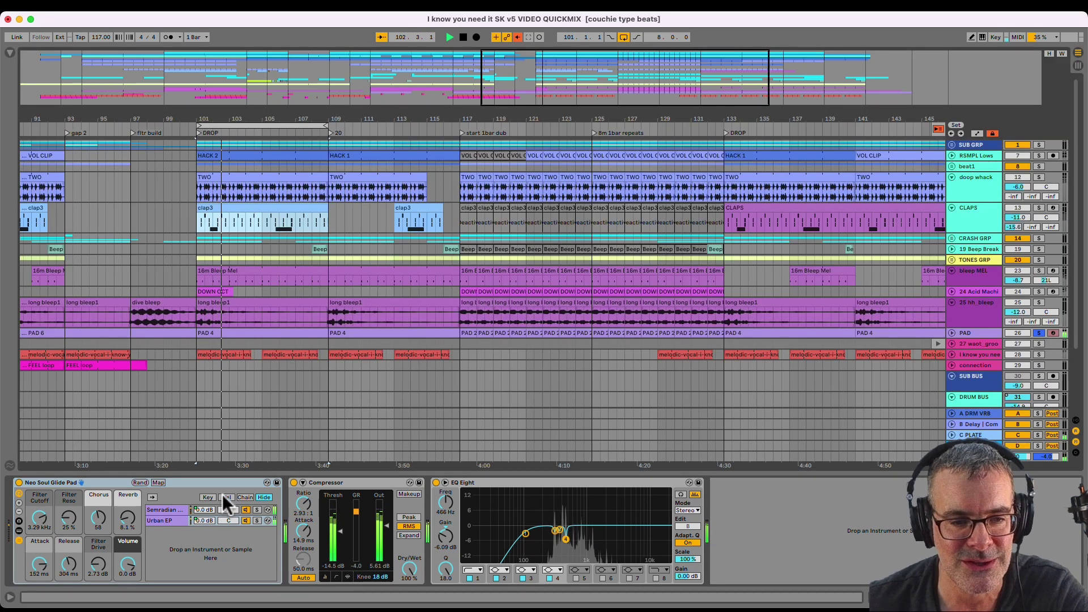
pyautogui.click(161, 282)
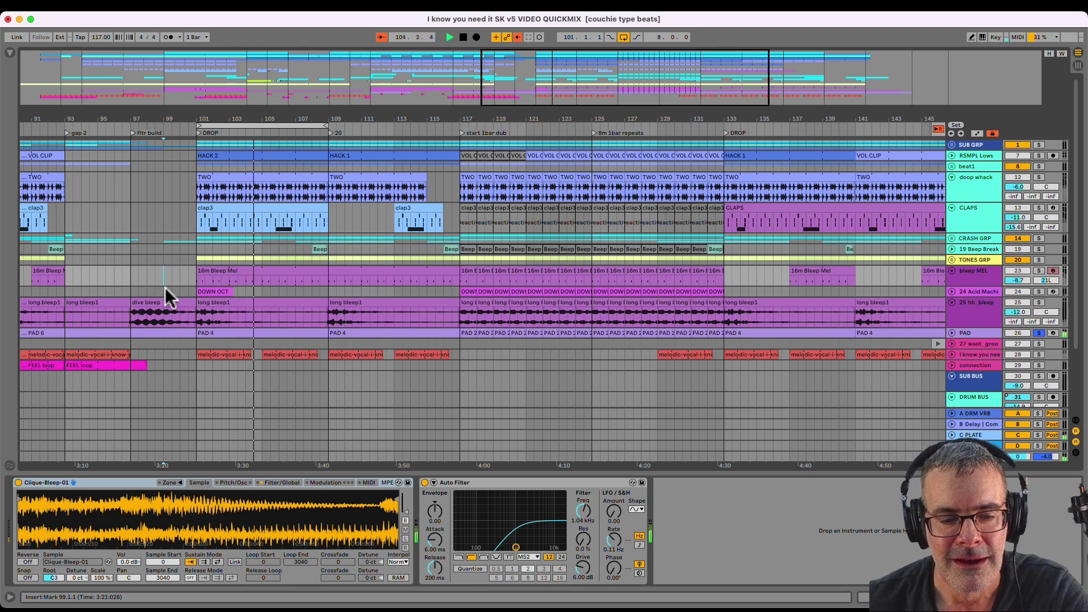
# Return to the Session View, unsolo the PAD track and reset the Master peak level
pyautogui.press('Tab')
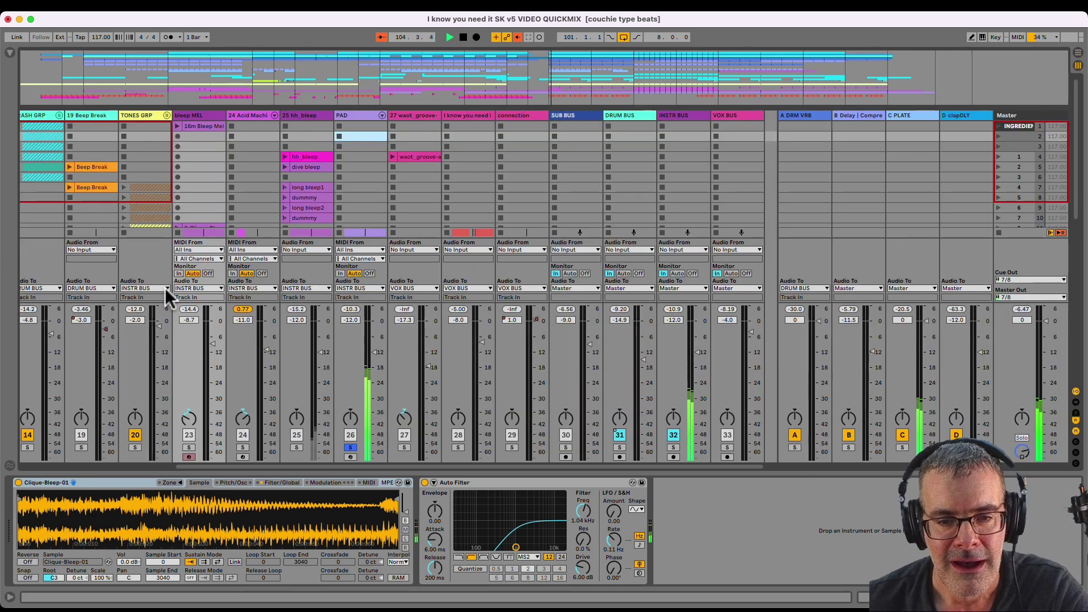
pyautogui.click(350, 448)
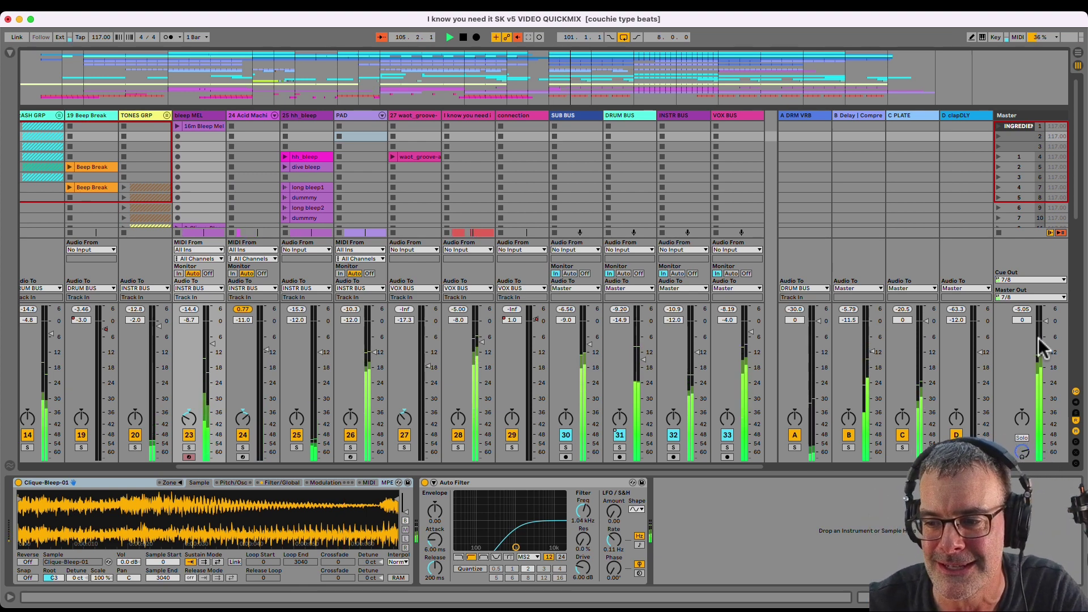
pyautogui.click(1023, 311)
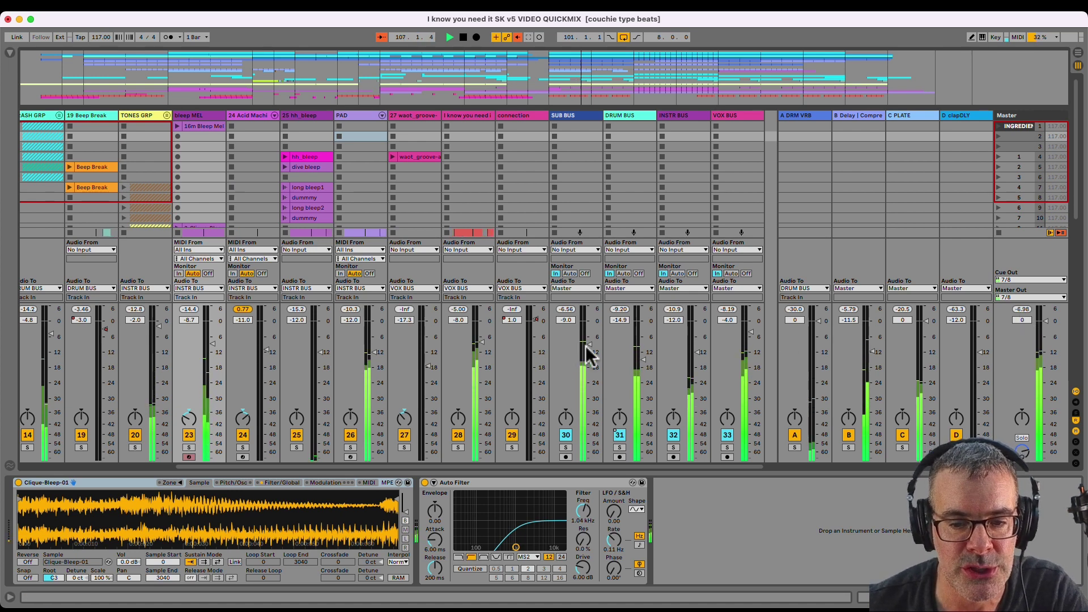
# Set the DRUM BUS volume to -12.0 dB and recheck the Master peak with INSTR BUS, VOX BUS and the return tracks deactivated
pyautogui.moveTo(646, 368); pyautogui.dragTo(644, 364)
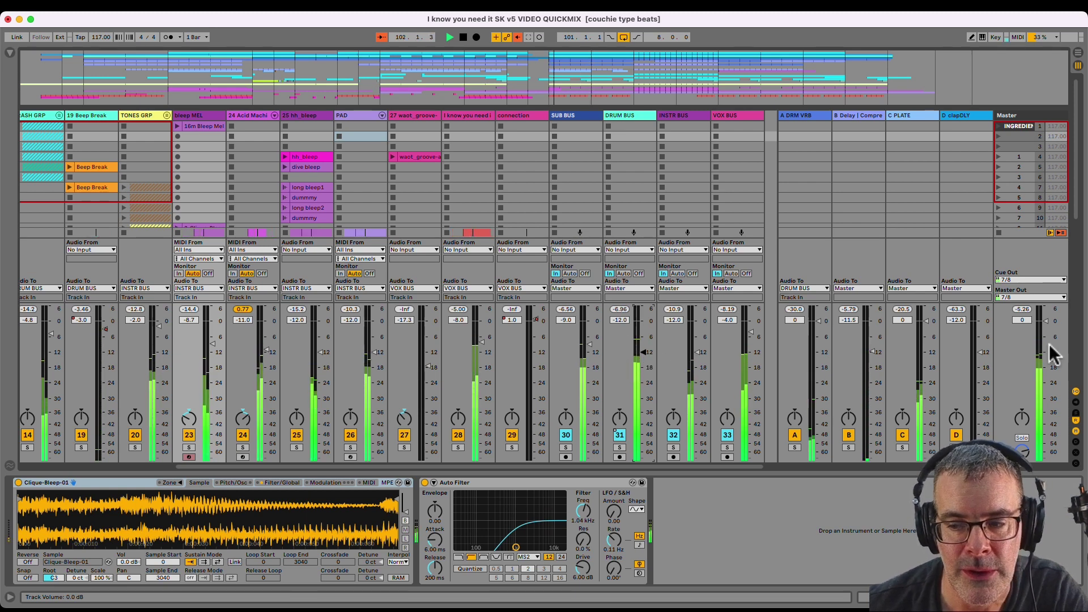
pyautogui.click(1028, 312)
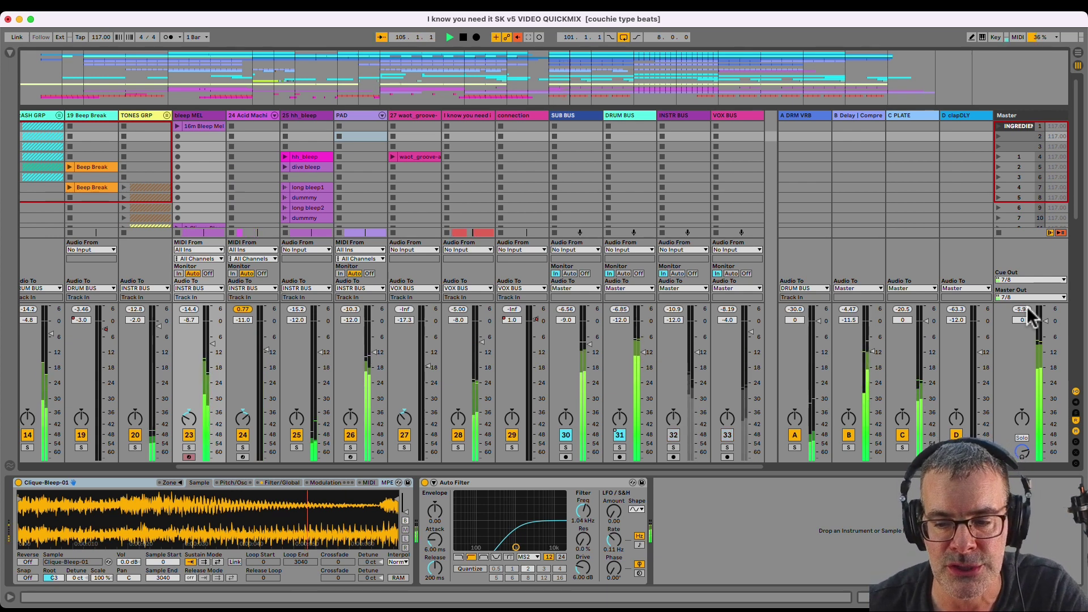
pyautogui.press('0')
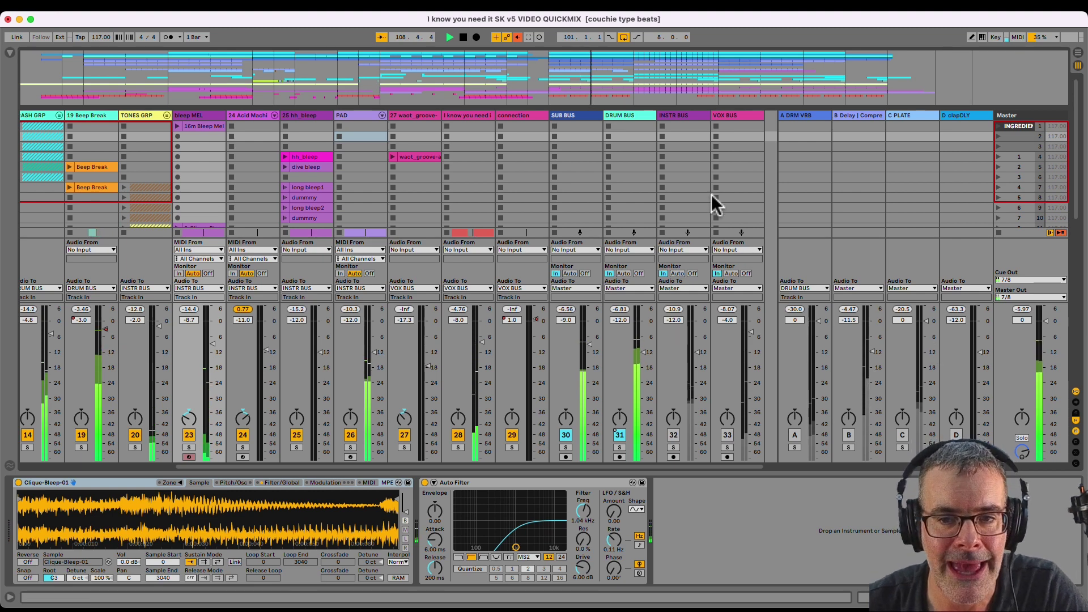
# Review the device chains on the SUB BUS, DRUM BUS and INSTR BUS in turn
pyautogui.click(568, 116)
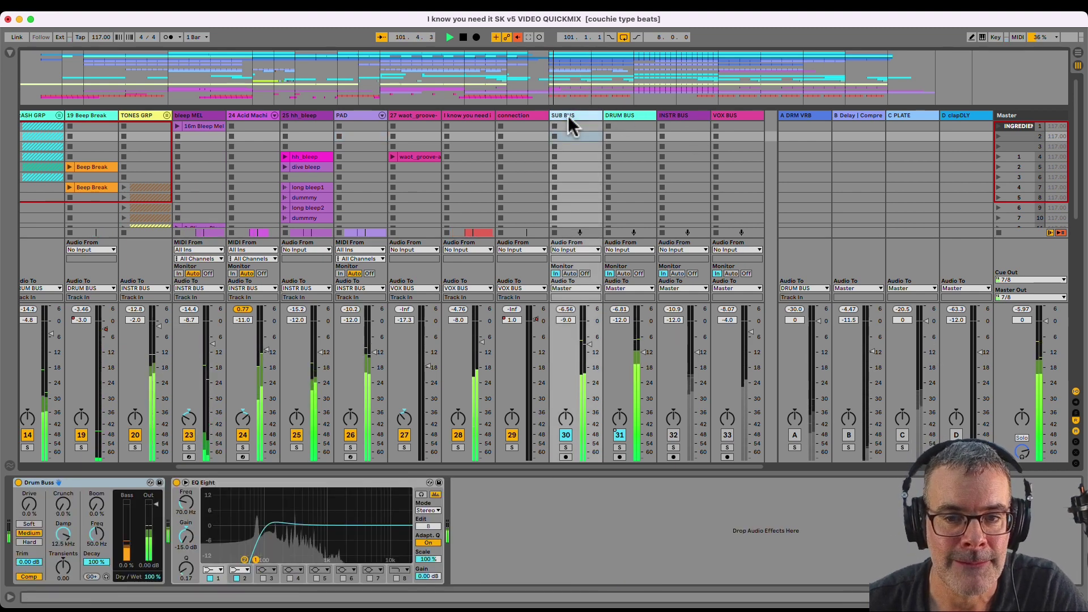
pyautogui.click(628, 114)
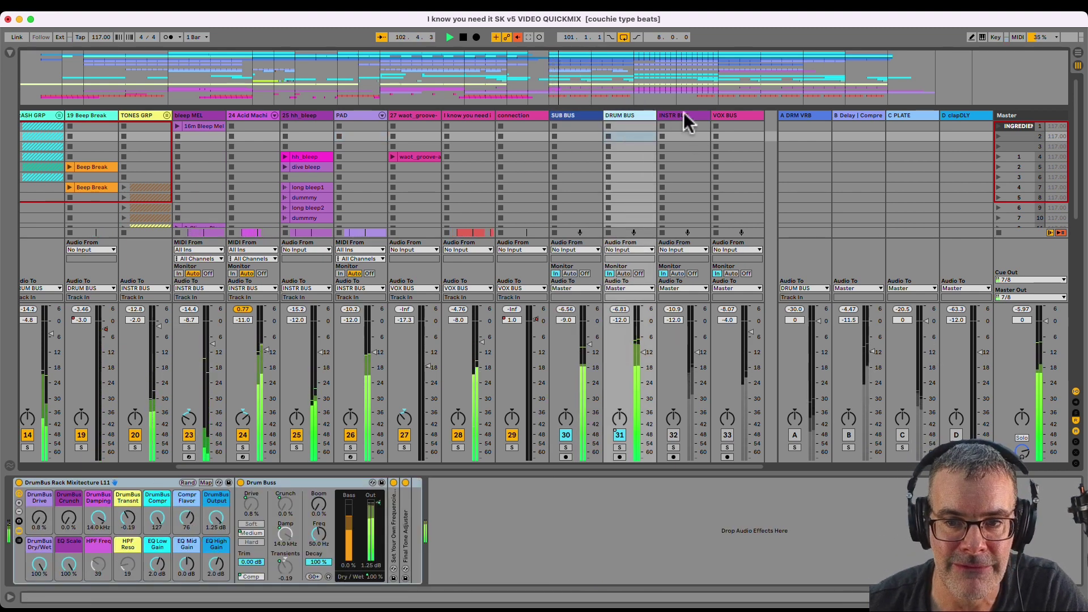
pyautogui.click(683, 114)
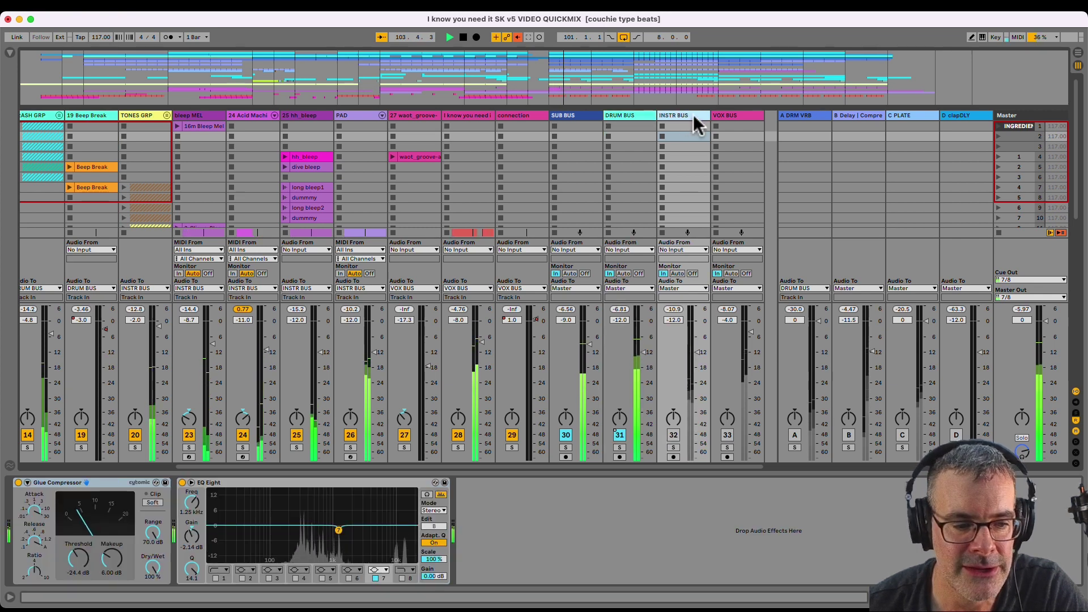
# Show the doop whack track's Universal Channel Strip rack and fold its HighPass Filter, EQ and Limiter devices
pyautogui.hscroll(-5, 321, 120)
pyautogui.hscroll(-1, 321, 120)
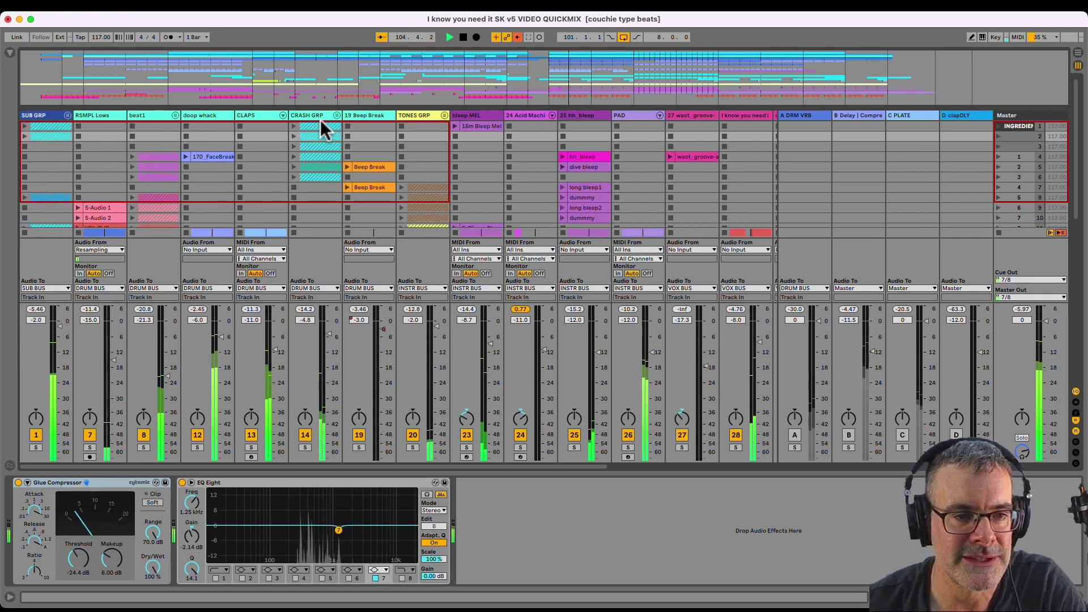
pyautogui.click(210, 113)
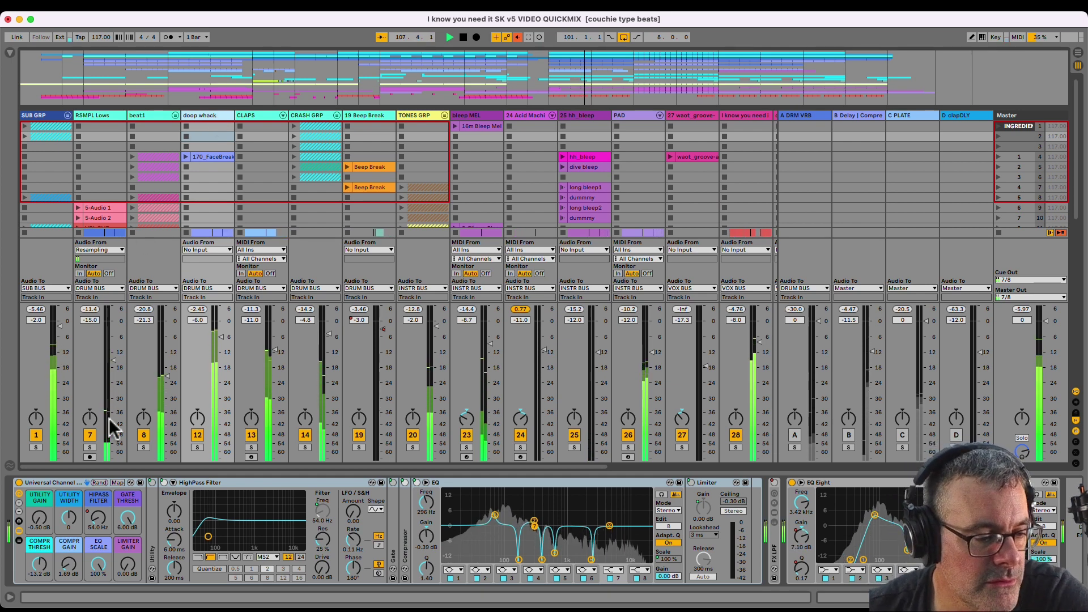
pyautogui.doubleClick(195, 482)
pyautogui.doubleClick(228, 482)
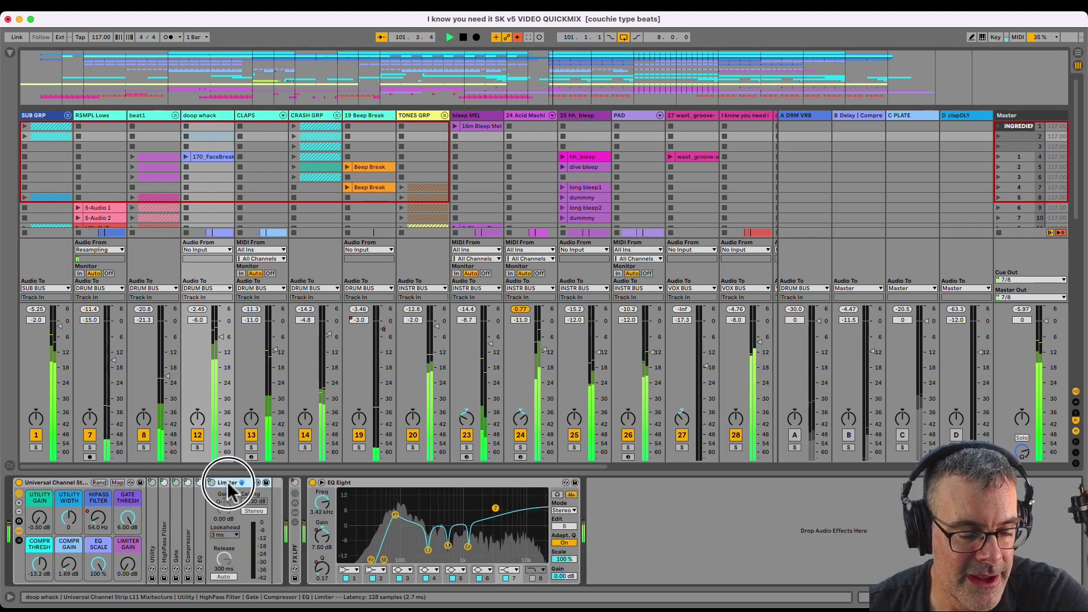
pyautogui.doubleClick(228, 483)
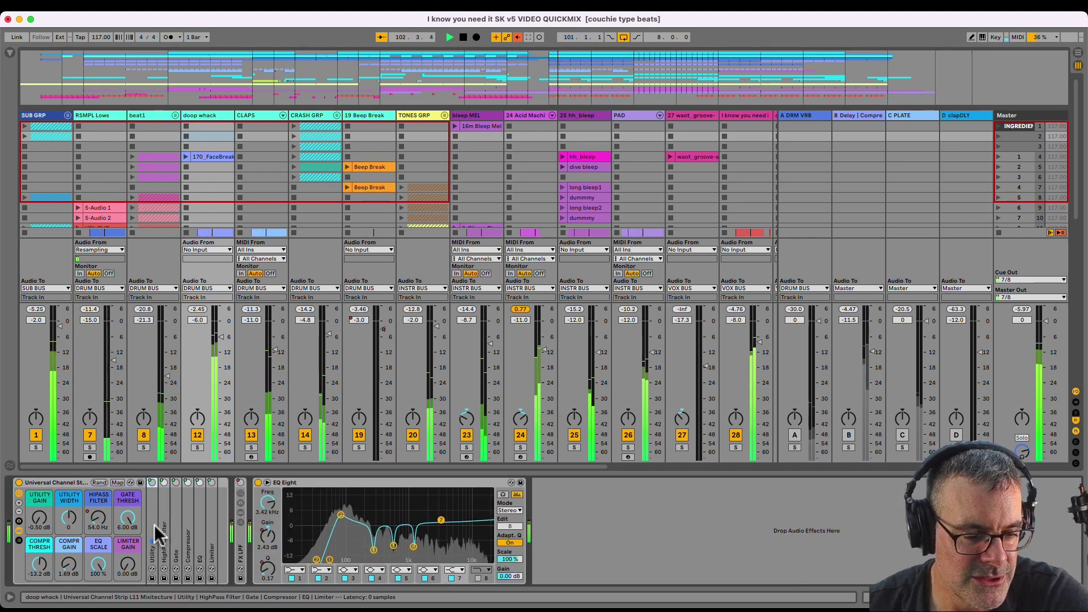
# Inspect the channel strip's Limiter, Utility device and filter and gain macros, leaving the Utility folded and the Limiter unfolded
pyautogui.click(192, 528)
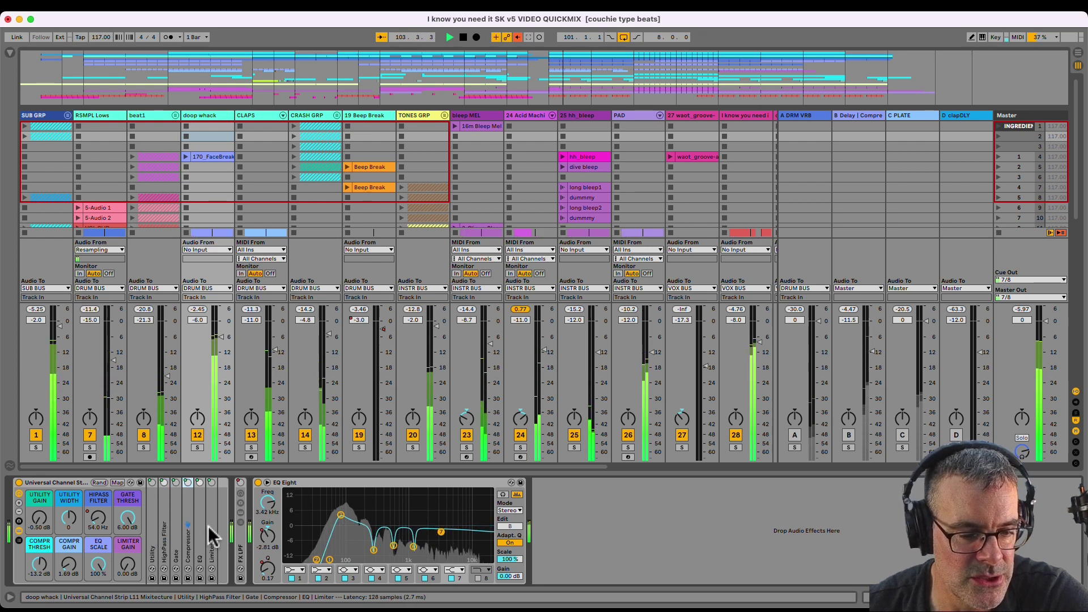
pyautogui.doubleClick(212, 533)
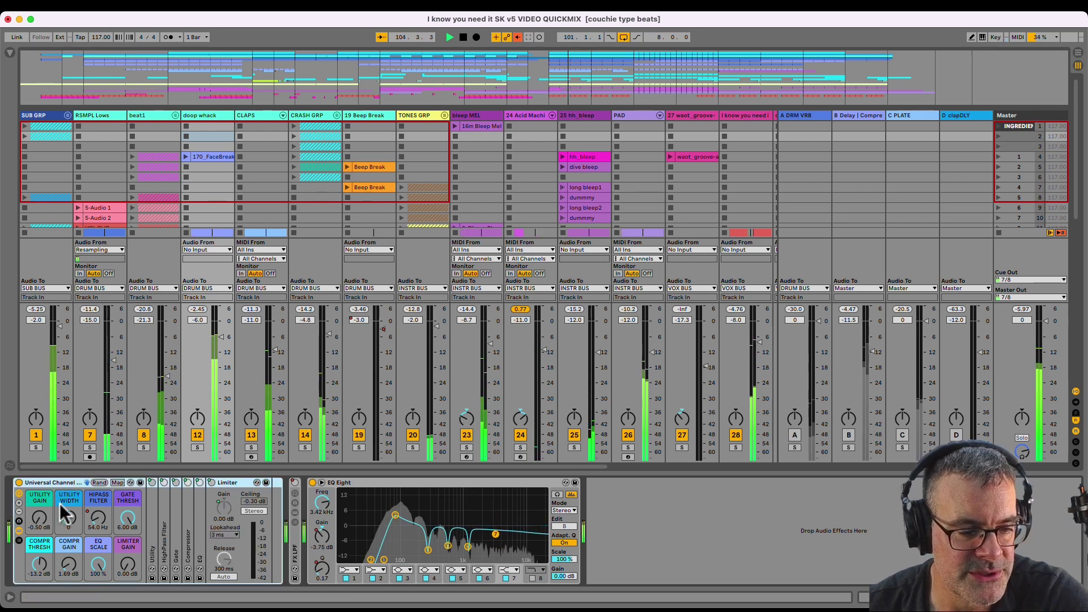
pyautogui.click(95, 517)
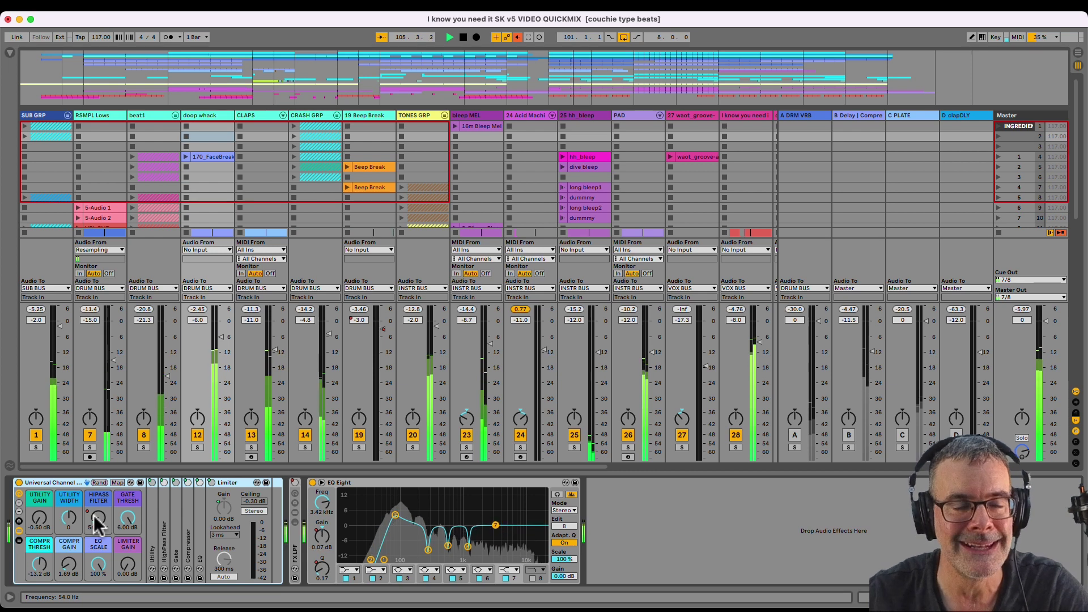
pyautogui.doubleClick(152, 545)
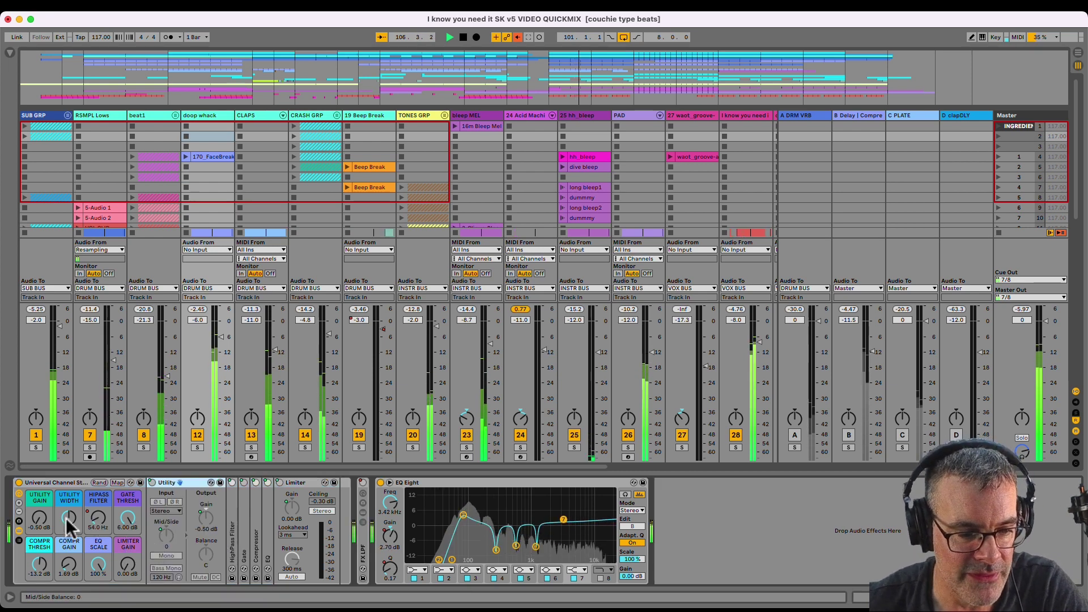
pyautogui.moveTo(39, 518); pyautogui.dragTo(37, 517)
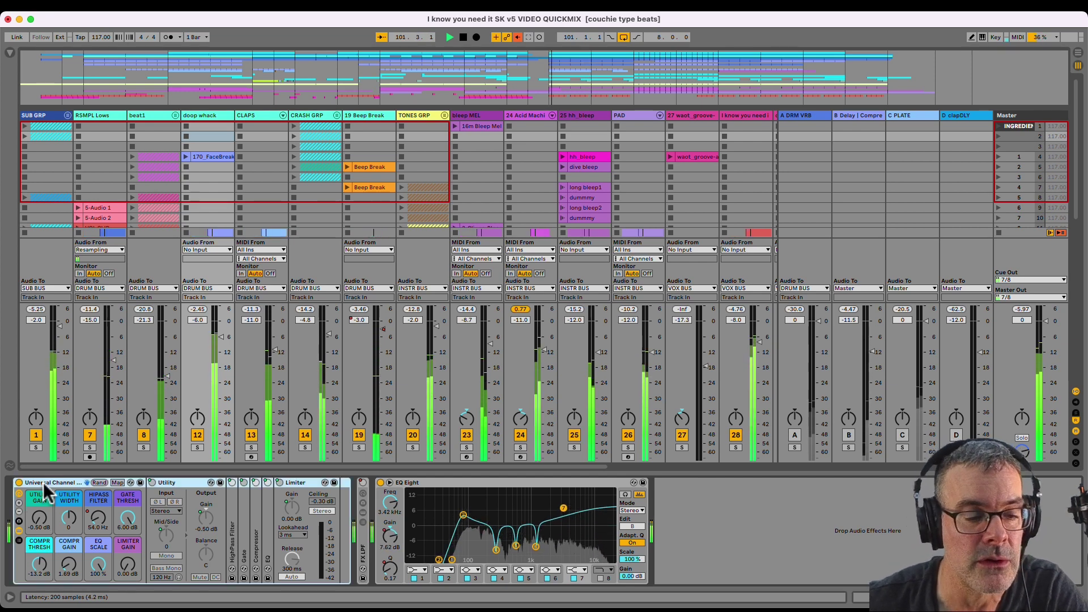
pyautogui.doubleClick(173, 482)
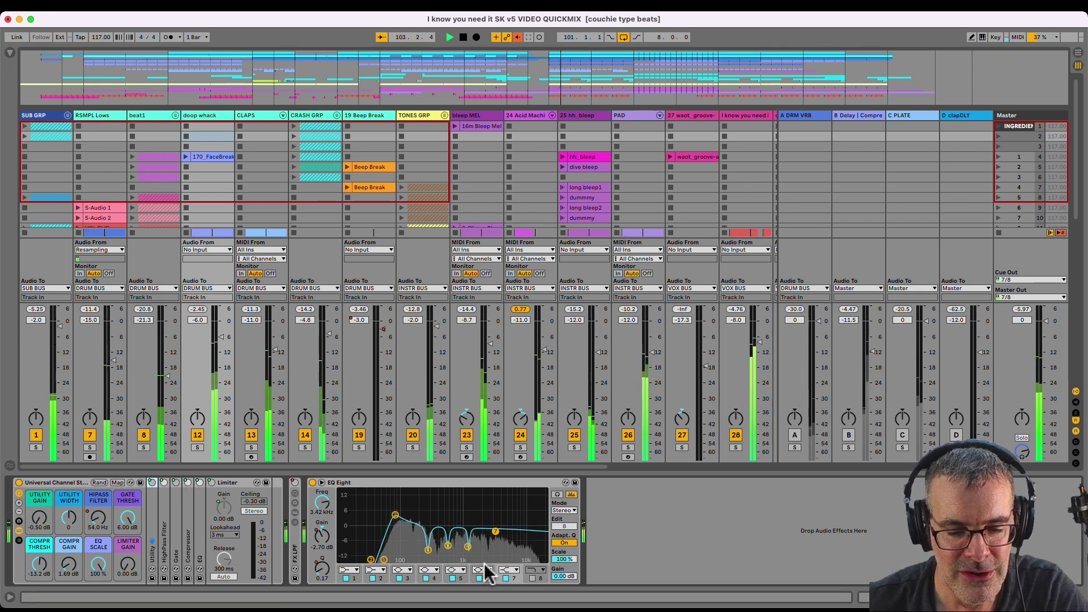
# Examine the doop whack track's EQ Eight curve in the expanded display, then collapse the display
pyautogui.doubleClick(484, 524)
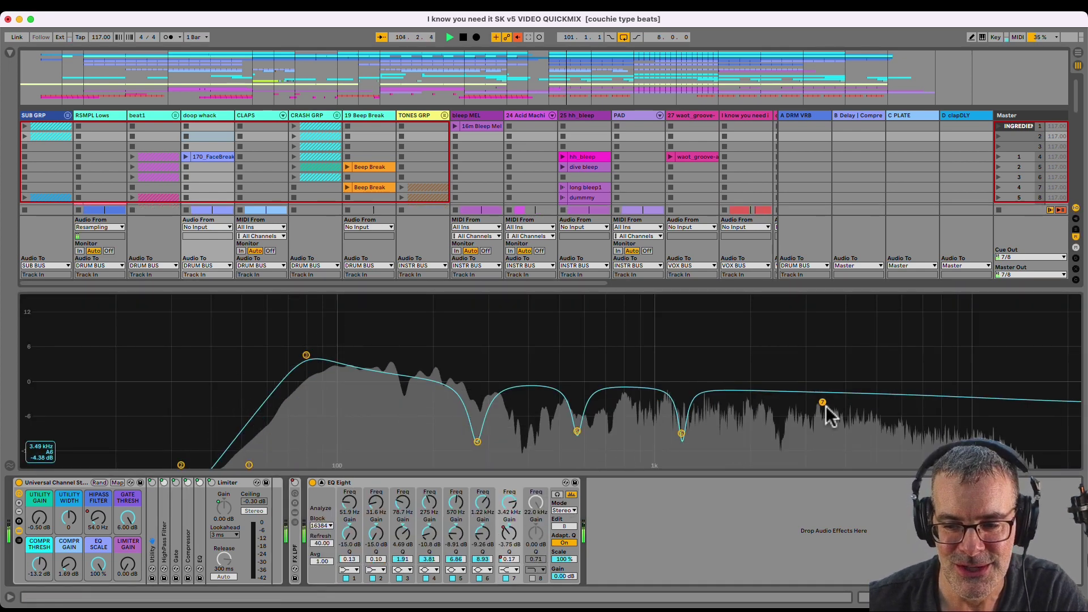
pyautogui.doubleClick(535, 364)
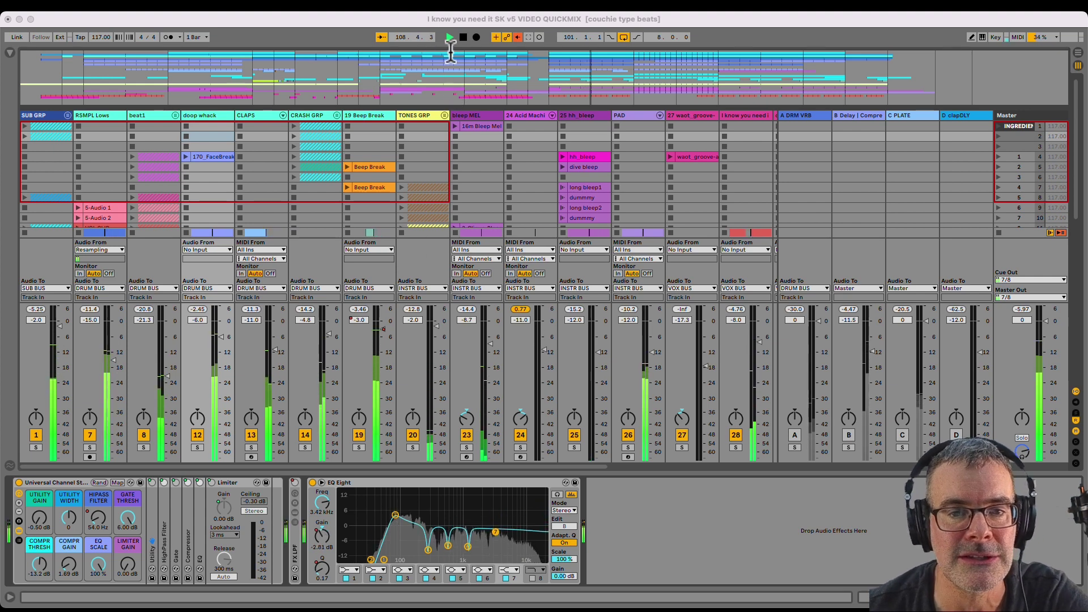
# Reactivate the return tracks and switch to the Arrangement View
pyautogui.click(204, 178)
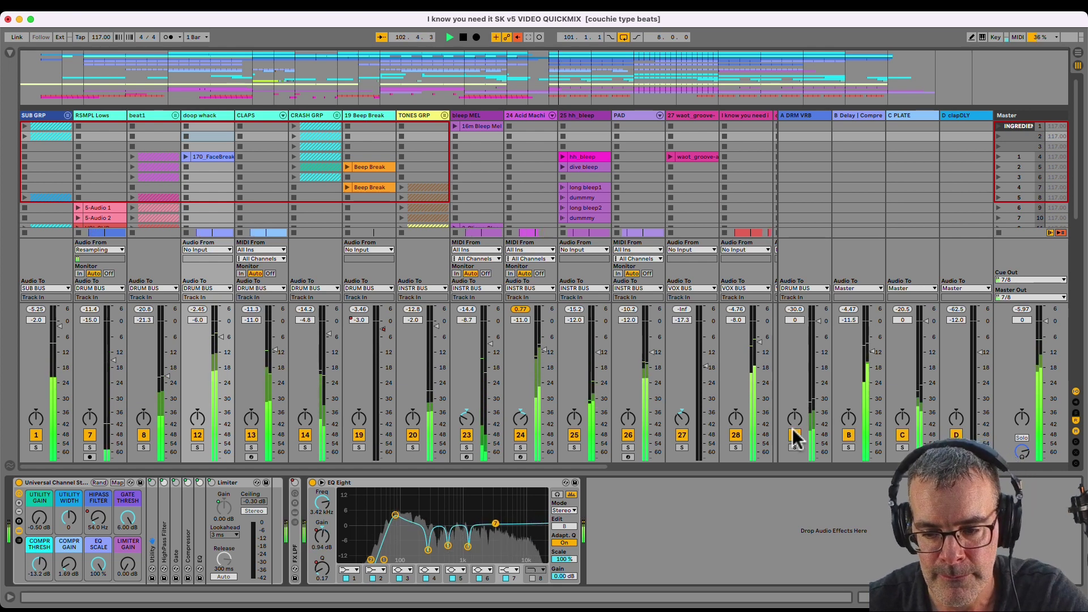
pyautogui.hscroll(5, 788, 436)
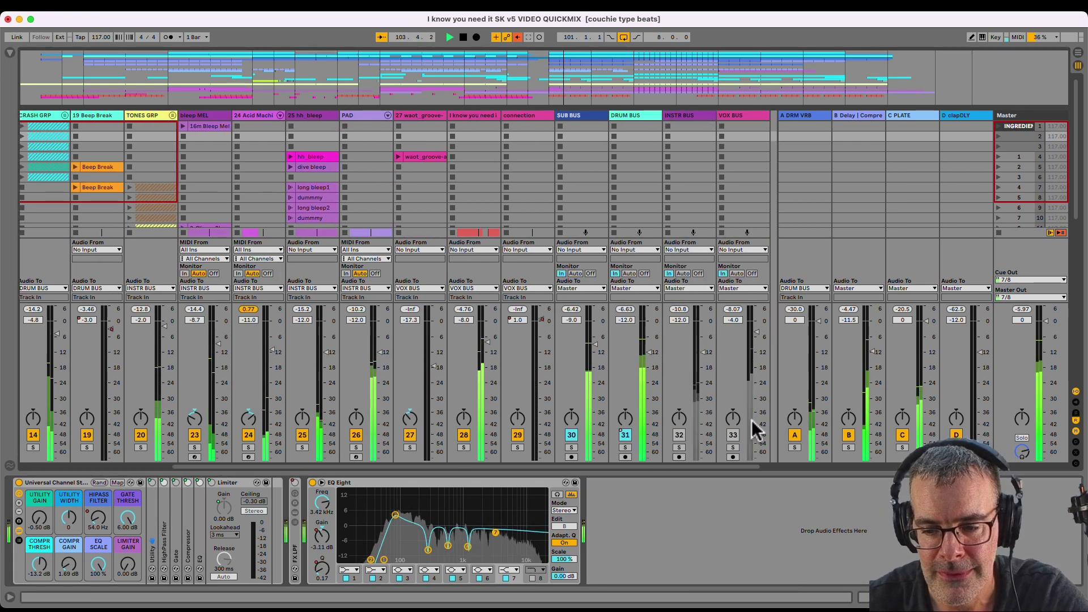
pyautogui.press('Tab')
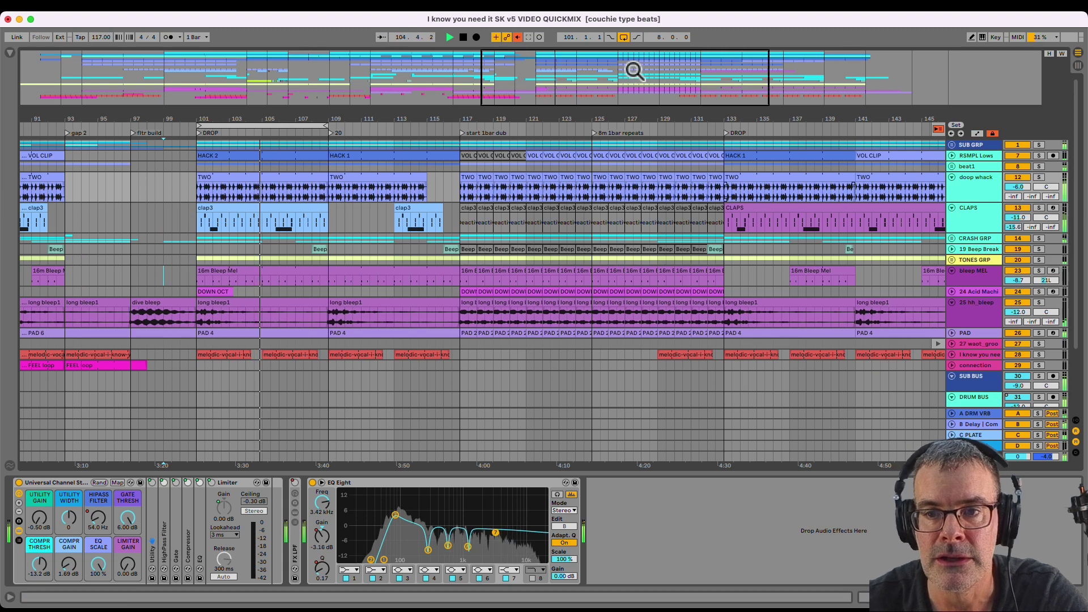